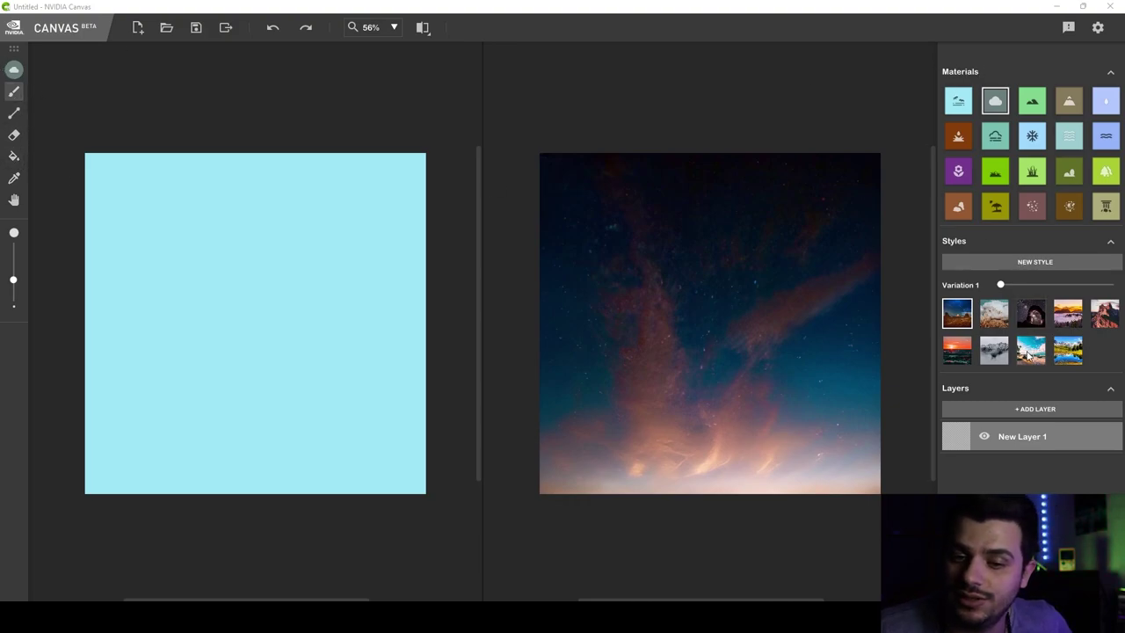
Preview the available styles, select the turquoise beach style with the blue sky, and set it to Variation 2.
{"action": "left_click", "coordinate": [993, 312]}
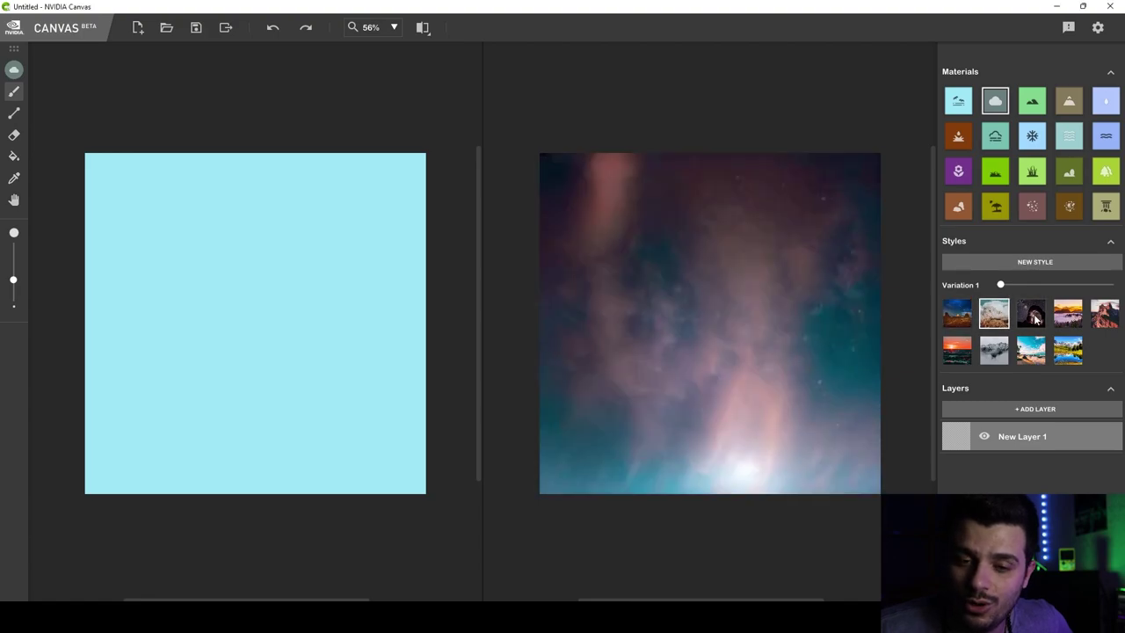
{"action": "left_click", "coordinate": [1034, 318]}
{"action": "left_click", "coordinate": [1064, 316]}
{"action": "left_click", "coordinate": [1098, 315]}
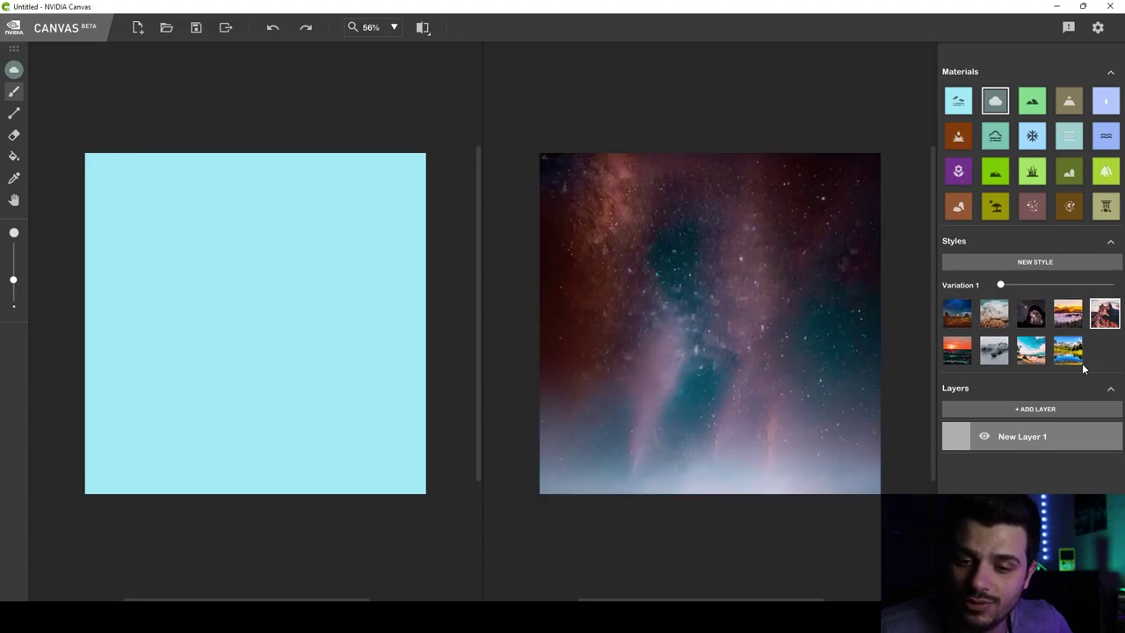
{"action": "left_click", "coordinate": [1058, 352]}
{"action": "left_click", "coordinate": [1030, 351]}
{"action": "left_click", "coordinate": [1006, 351]}
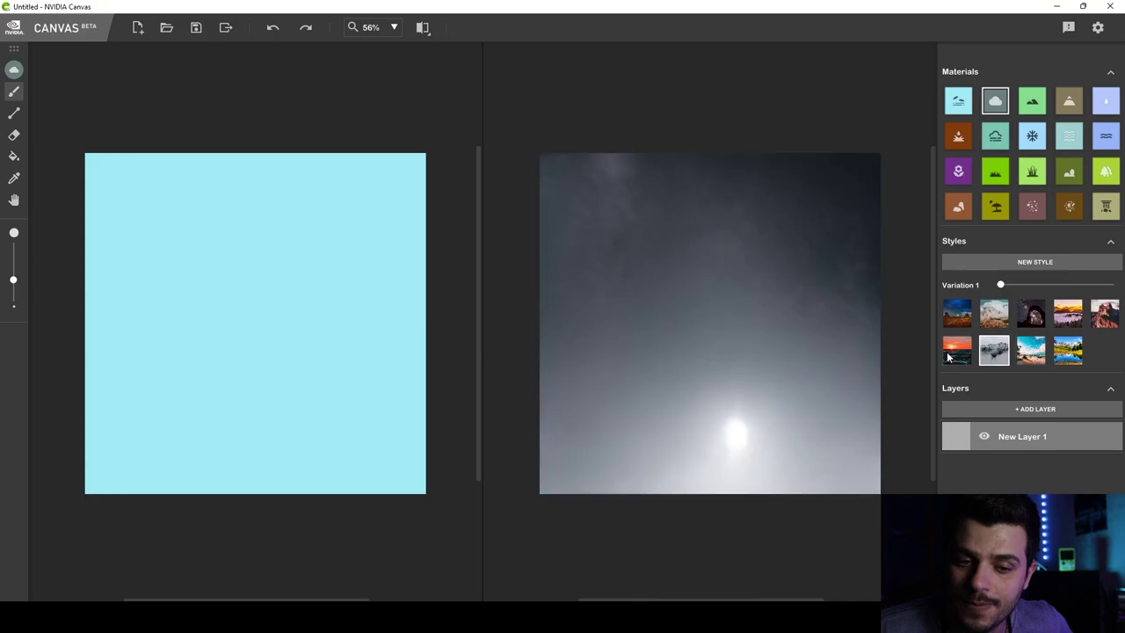
{"action": "left_click", "coordinate": [955, 353]}
{"action": "left_click", "coordinate": [1029, 351]}
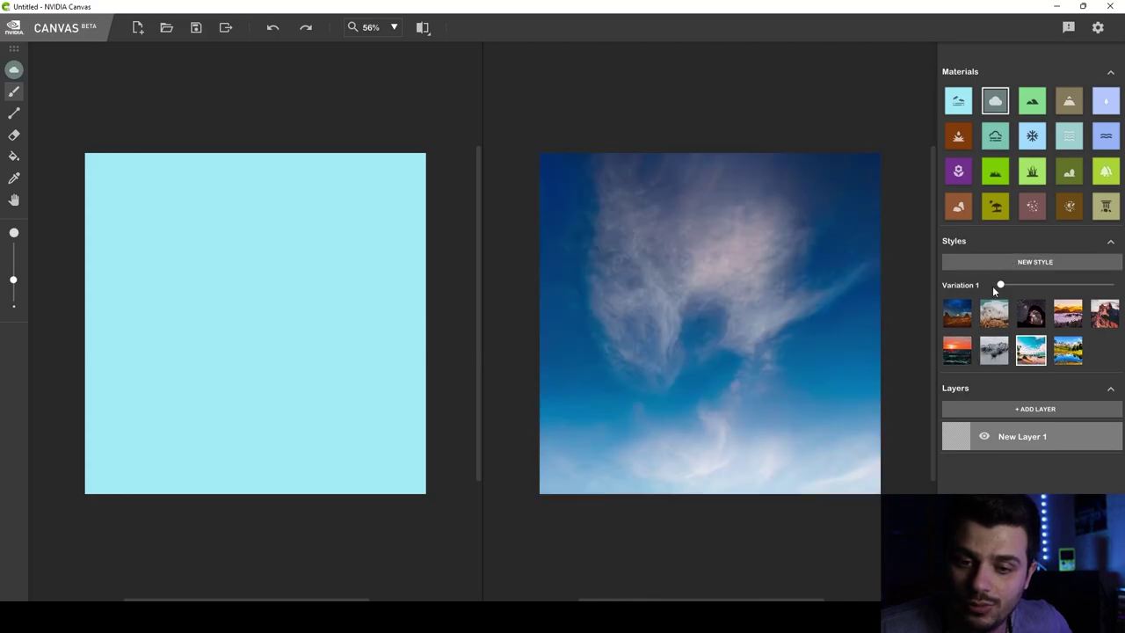
{"action": "mouse_move", "coordinate": [1004, 286]}
{"action": "left_mouse_down"}
{"action": "mouse_move", "coordinate": [1094, 288]}
{"action": "mouse_move", "coordinate": [1013, 285]}
{"action": "left_mouse_up"}
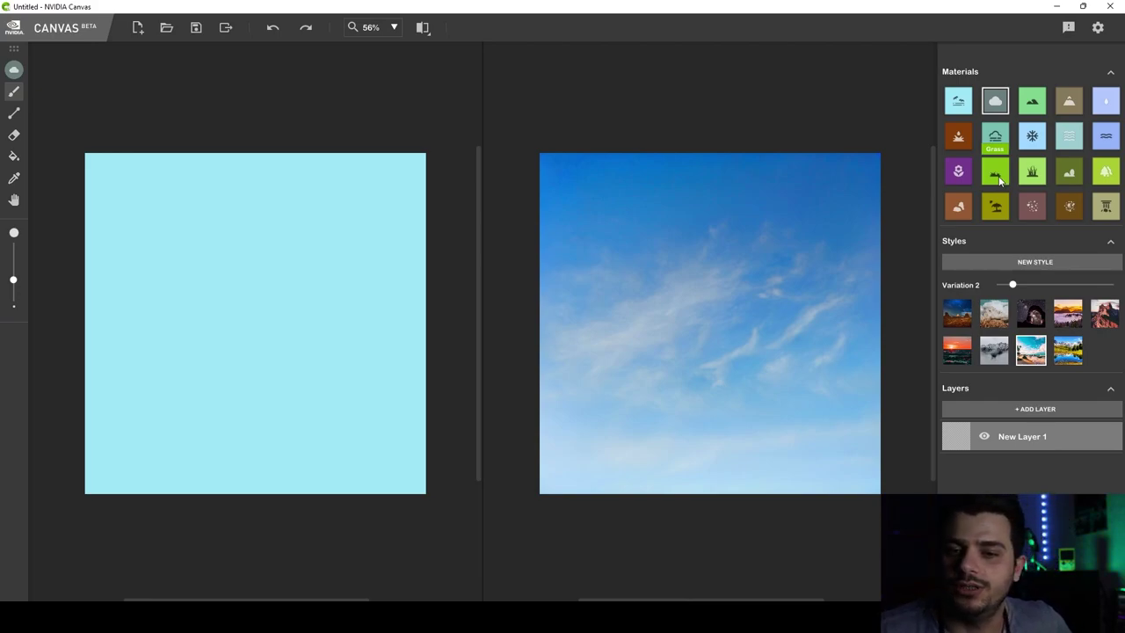
Paint a gently curved strip of Grass across the bottom of the segmentation canvas, rising toward the right edge.
{"action": "left_click", "coordinate": [999, 180]}
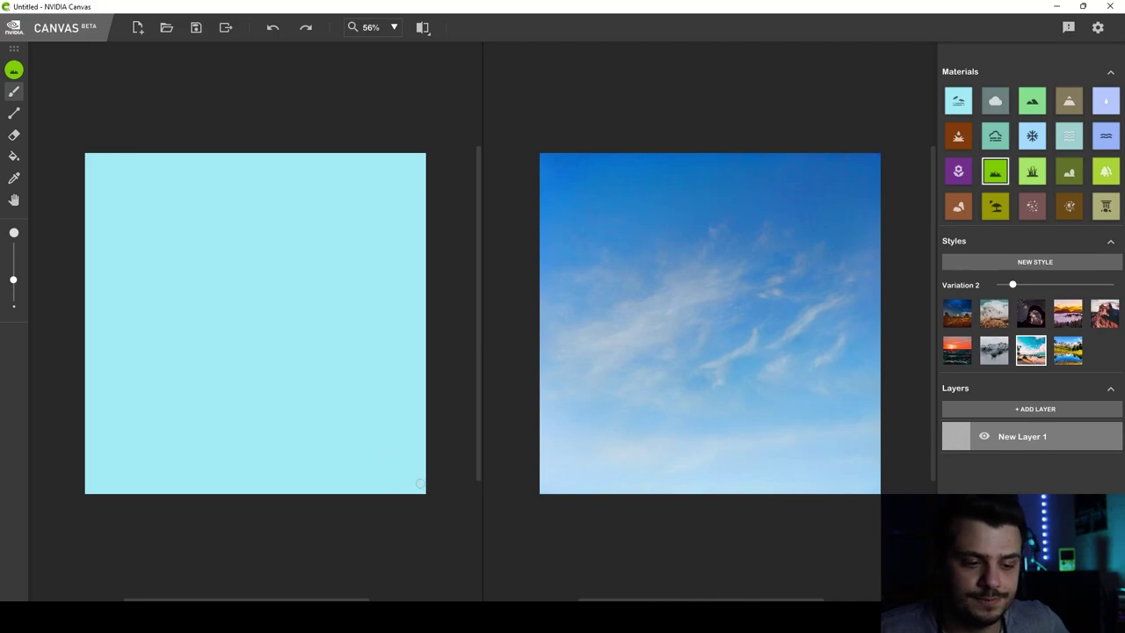
{"action": "mouse_move", "coordinate": [418, 483]}
{"action": "left_mouse_down"}
{"action": "mouse_move", "coordinate": [264, 484]}
{"action": "mouse_move", "coordinate": [277, 494]}
{"action": "mouse_move", "coordinate": [76, 487]}
{"action": "mouse_move", "coordinate": [370, 491]}
{"action": "mouse_move", "coordinate": [114, 482]}
{"action": "mouse_move", "coordinate": [155, 469]}
{"action": "mouse_move", "coordinate": [183, 477]}
{"action": "mouse_move", "coordinate": [83, 477]}
{"action": "mouse_move", "coordinate": [449, 467]}
{"action": "mouse_move", "coordinate": [50, 462]}
{"action": "left_mouse_up"}
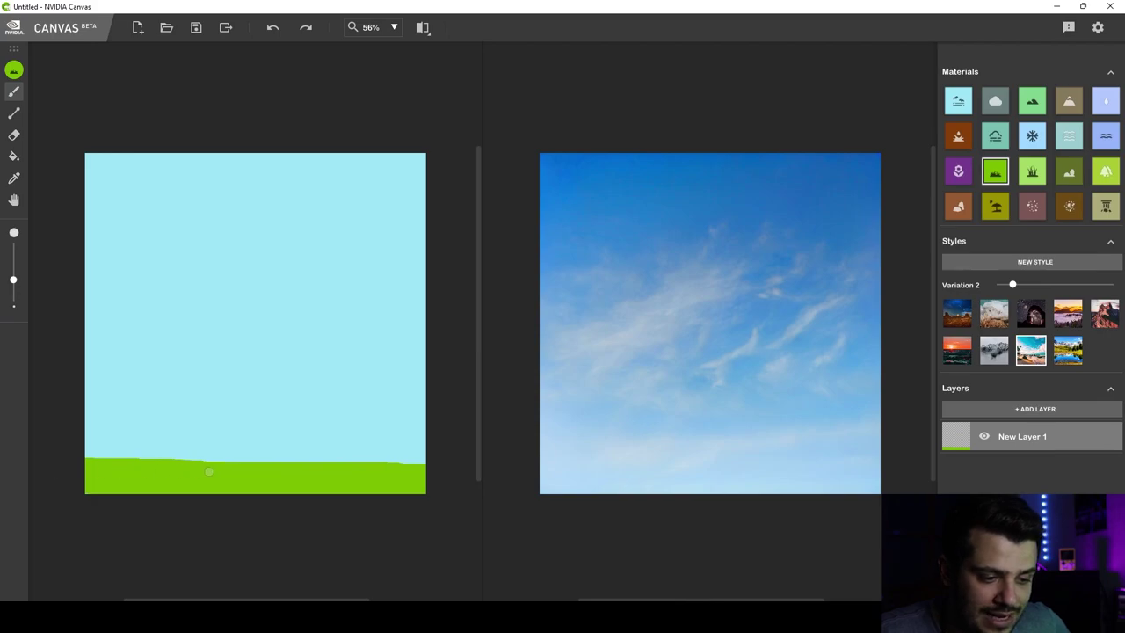
{"action": "left_click_drag", "start_coordinate": [373, 466], "coordinate": [457, 459]}
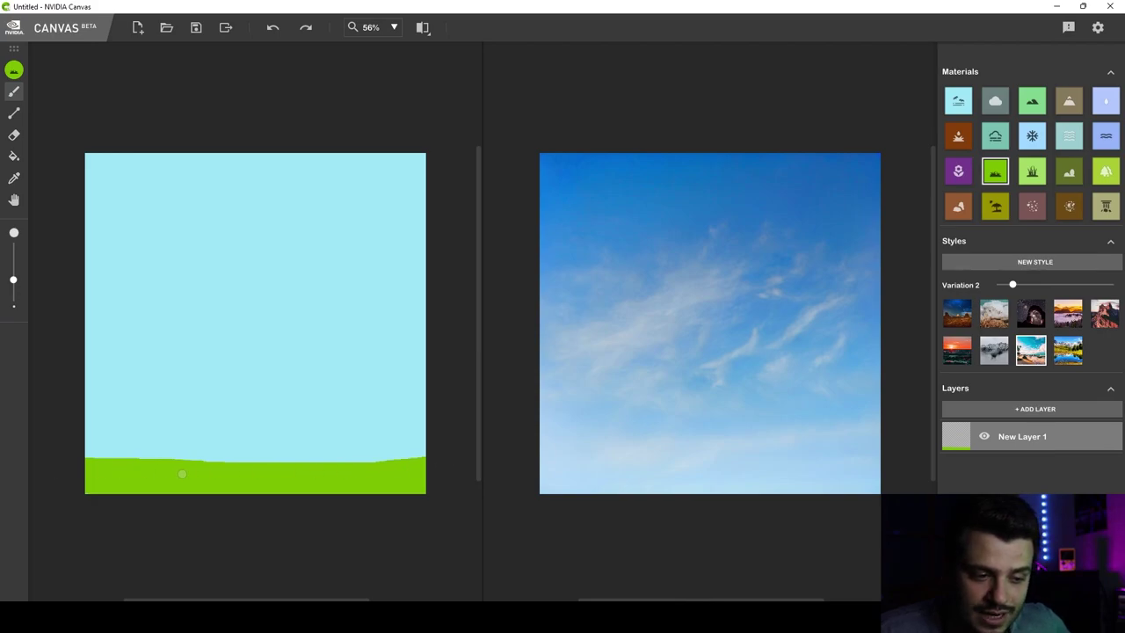
{"action": "mouse_move", "coordinate": [56, 446]}
{"action": "left_mouse_down"}
{"action": "mouse_move", "coordinate": [233, 461]}
{"action": "mouse_move", "coordinate": [445, 441]}
{"action": "mouse_move", "coordinate": [262, 475]}
{"action": "left_mouse_up"}
{"action": "left_click_drag", "start_coordinate": [368, 463], "coordinate": [371, 454]}
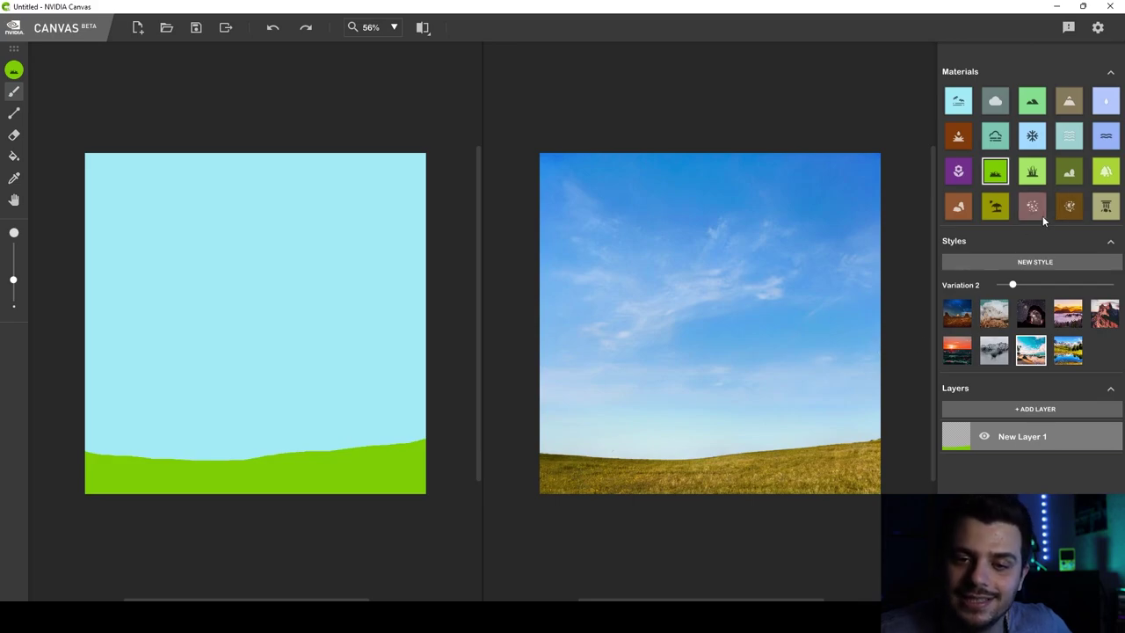
Paint a full-width band of the light-green tall-grass material directly above the grass strip, without gaps.
{"action": "left_click", "coordinate": [1034, 173]}
{"action": "mouse_move", "coordinate": [428, 429]}
{"action": "left_mouse_down"}
{"action": "mouse_move", "coordinate": [260, 449]}
{"action": "mouse_move", "coordinate": [87, 449]}
{"action": "left_mouse_up"}
{"action": "mouse_move", "coordinate": [191, 458]}
{"action": "left_mouse_down"}
{"action": "mouse_move", "coordinate": [314, 459]}
{"action": "mouse_move", "coordinate": [379, 446]}
{"action": "mouse_move", "coordinate": [250, 457]}
{"action": "left_mouse_up"}
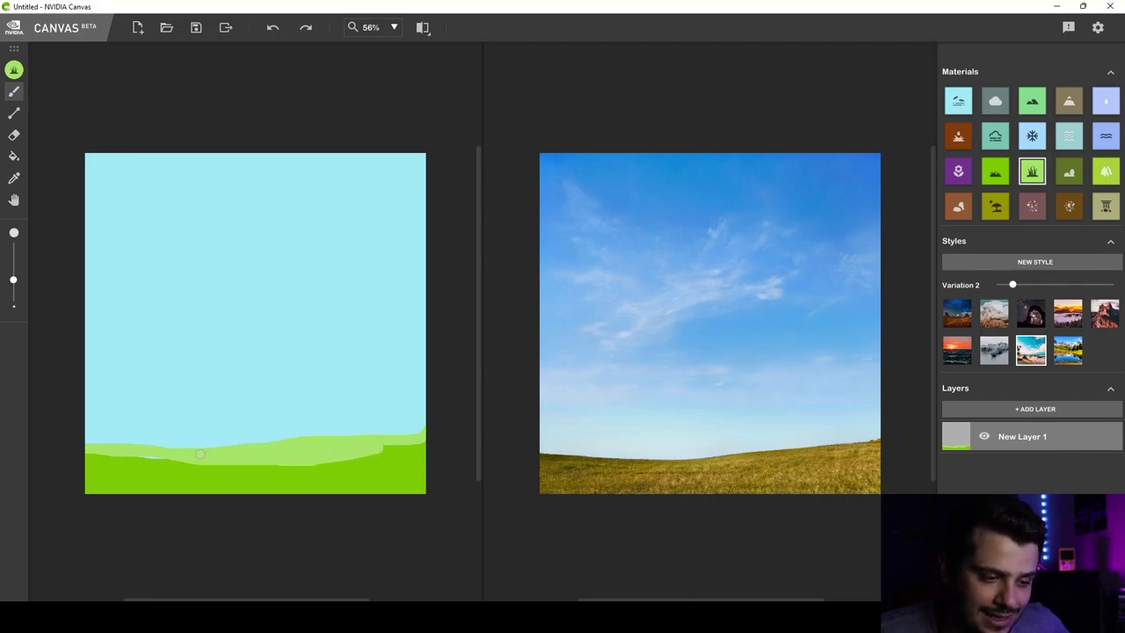
{"action": "left_click_drag", "start_coordinate": [80, 444], "coordinate": [434, 427]}
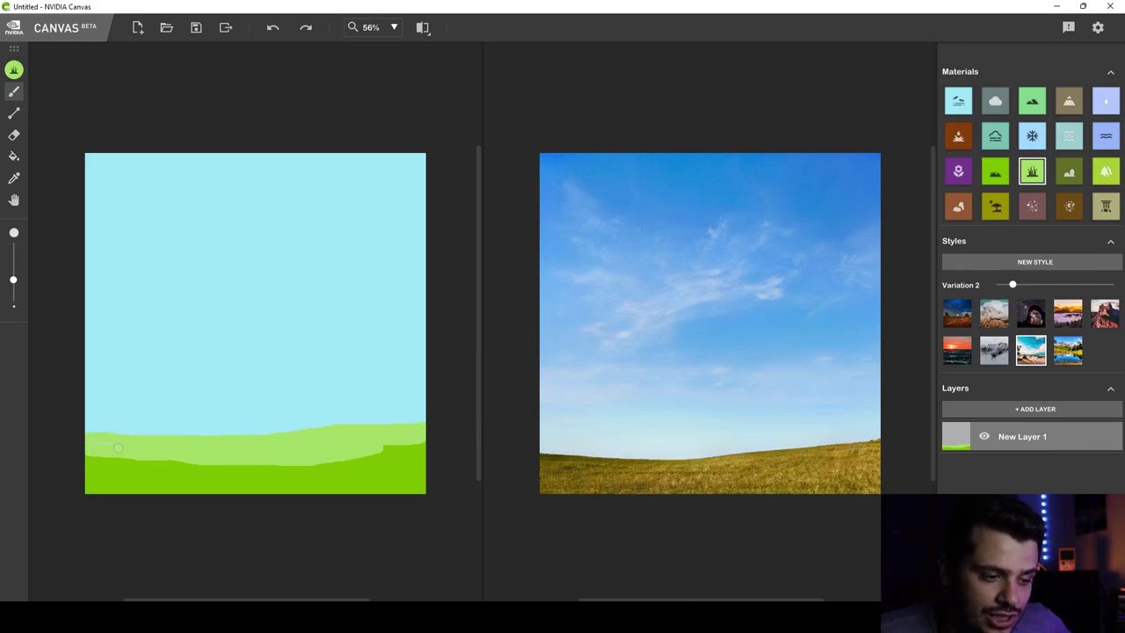
{"action": "left_click_drag", "start_coordinate": [133, 434], "coordinate": [446, 417]}
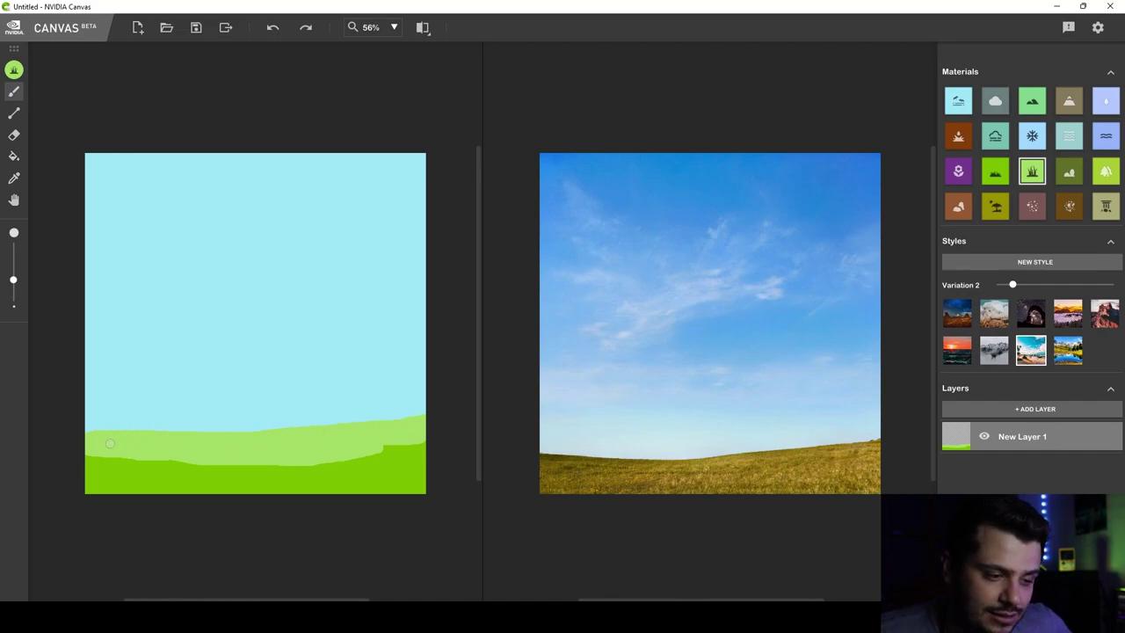
{"action": "mouse_move", "coordinate": [64, 430]}
{"action": "left_mouse_down"}
{"action": "mouse_move", "coordinate": [285, 431]}
{"action": "mouse_move", "coordinate": [434, 414]}
{"action": "left_mouse_up"}
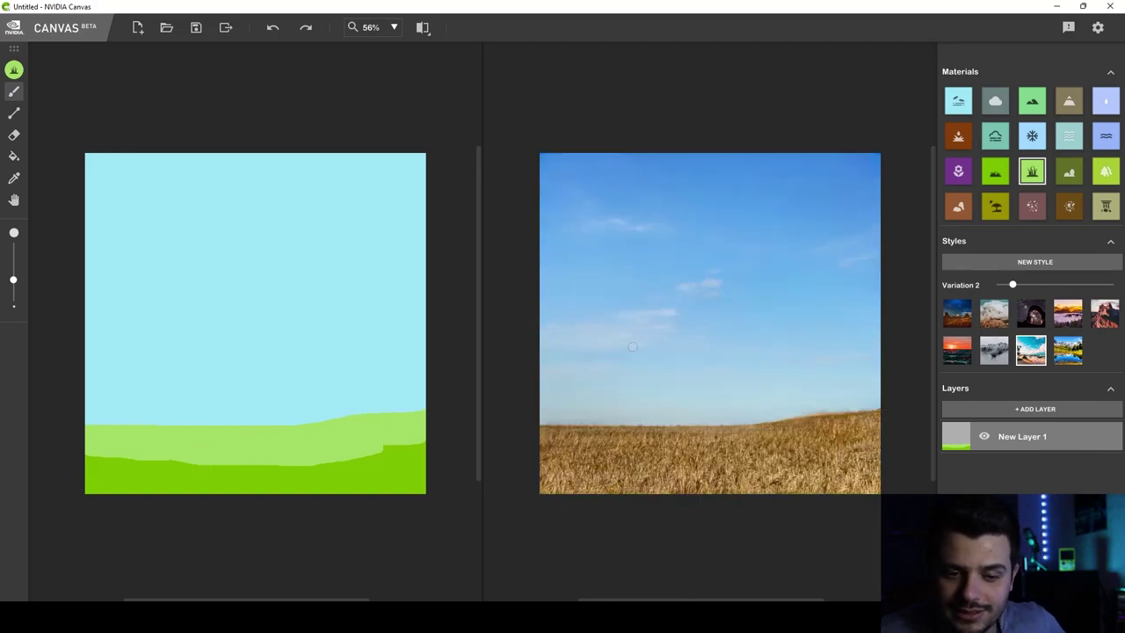
Paint loose, winding streaks with the cloud material across the upper half of the sky.
{"action": "left_click", "coordinate": [994, 102]}
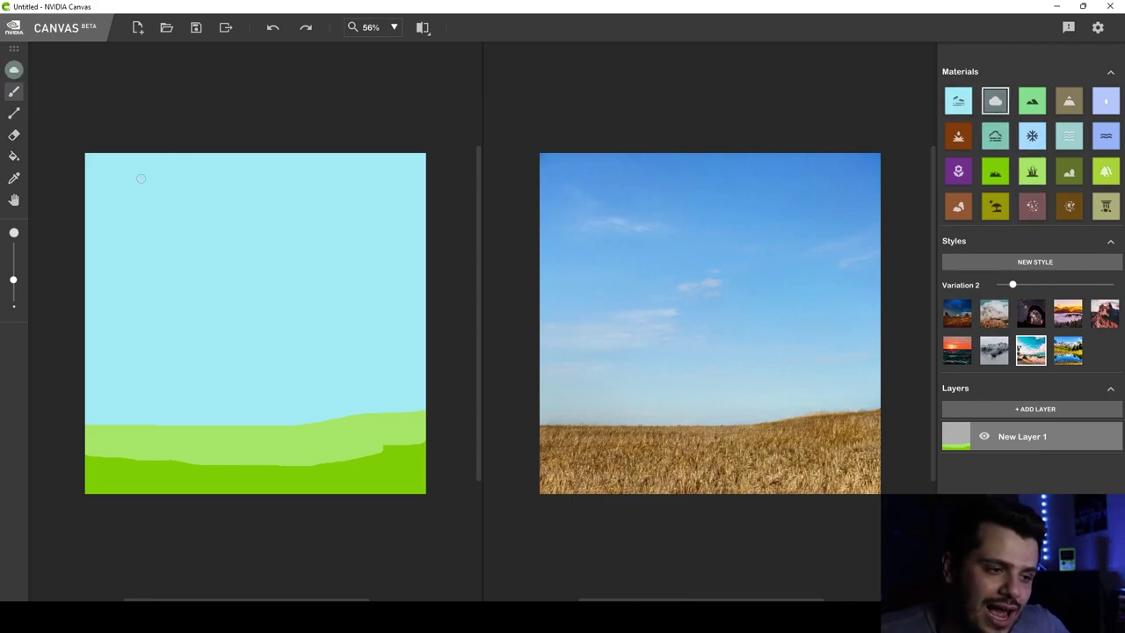
{"action": "mouse_move", "coordinate": [150, 175]}
{"action": "left_mouse_down"}
{"action": "mouse_move", "coordinate": [84, 191]}
{"action": "mouse_move", "coordinate": [469, 210]}
{"action": "mouse_move", "coordinate": [385, 203]}
{"action": "mouse_move", "coordinate": [94, 219]}
{"action": "mouse_move", "coordinate": [135, 280]}
{"action": "mouse_move", "coordinate": [367, 304]}
{"action": "left_mouse_up"}
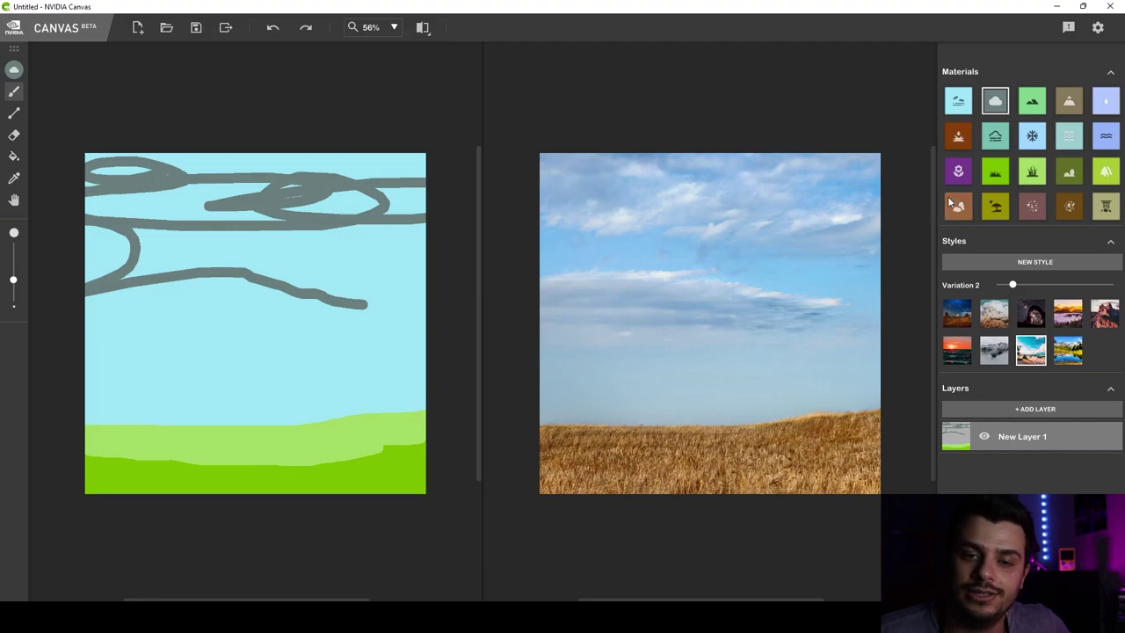
Paint a solid band of the purple flower material across the full width above the tall grass.
{"action": "left_click", "coordinate": [958, 170]}
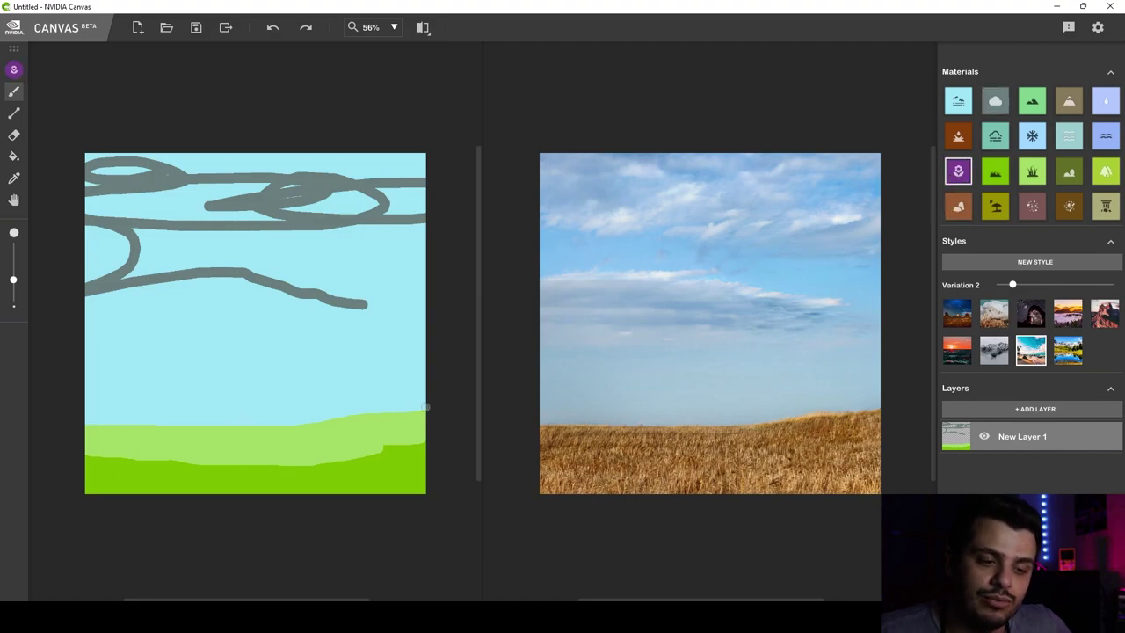
{"action": "mouse_move", "coordinate": [423, 406]}
{"action": "left_mouse_down"}
{"action": "mouse_move", "coordinate": [229, 428]}
{"action": "mouse_move", "coordinate": [82, 420]}
{"action": "mouse_move", "coordinate": [277, 423]}
{"action": "mouse_move", "coordinate": [407, 405]}
{"action": "left_mouse_up"}
{"action": "mouse_move", "coordinate": [286, 420]}
{"action": "left_mouse_down"}
{"action": "mouse_move", "coordinate": [78, 414]}
{"action": "mouse_move", "coordinate": [435, 397]}
{"action": "left_mouse_up"}
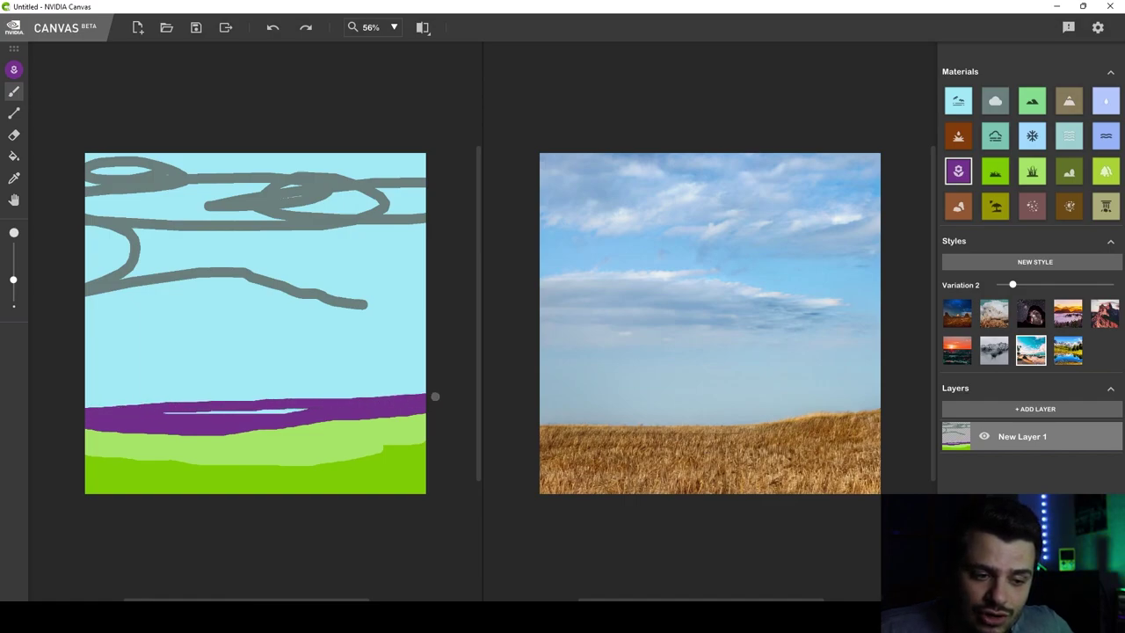
{"action": "mouse_move", "coordinate": [348, 403]}
{"action": "left_mouse_down"}
{"action": "mouse_move", "coordinate": [148, 414]}
{"action": "mouse_move", "coordinate": [434, 387]}
{"action": "mouse_move", "coordinate": [61, 410]}
{"action": "left_mouse_up"}
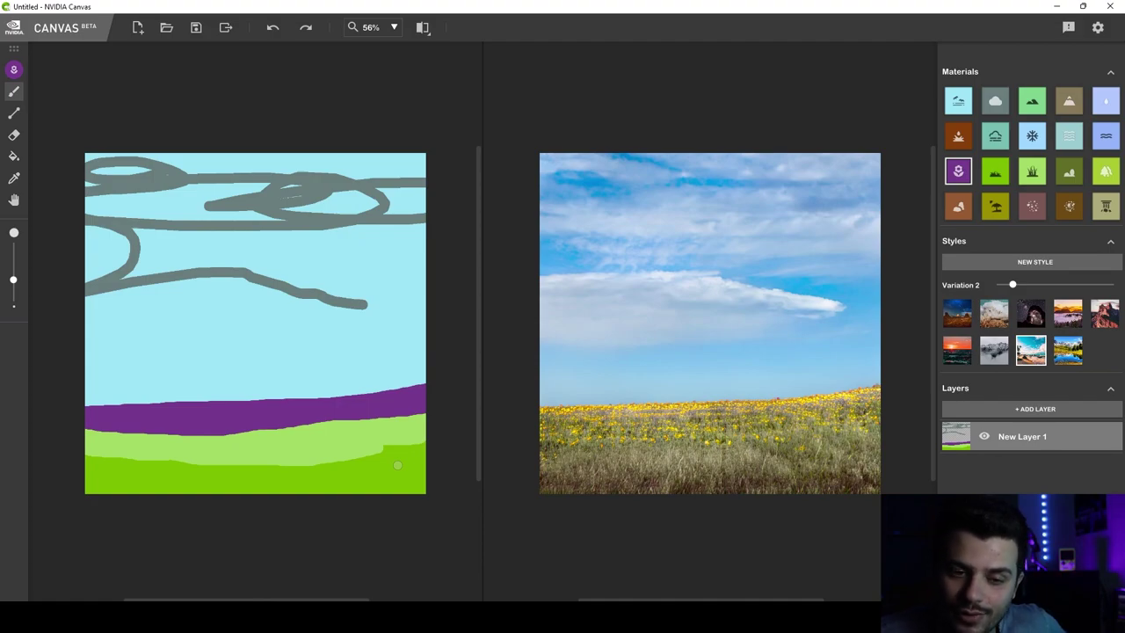
Add more cloud streaks and loops through the middle and lower part of the sky.
{"action": "left_click", "coordinate": [995, 100]}
{"action": "mouse_move", "coordinate": [410, 255]}
{"action": "left_mouse_down"}
{"action": "mouse_move", "coordinate": [340, 260]}
{"action": "mouse_move", "coordinate": [419, 267]}
{"action": "mouse_move", "coordinate": [338, 287]}
{"action": "mouse_move", "coordinate": [174, 241]}
{"action": "mouse_move", "coordinate": [135, 313]}
{"action": "mouse_move", "coordinate": [421, 303]}
{"action": "mouse_move", "coordinate": [410, 337]}
{"action": "left_mouse_up"}
{"action": "mouse_move", "coordinate": [331, 340]}
{"action": "left_mouse_down"}
{"action": "mouse_move", "coordinate": [254, 323]}
{"action": "mouse_move", "coordinate": [41, 354]}
{"action": "left_mouse_up"}
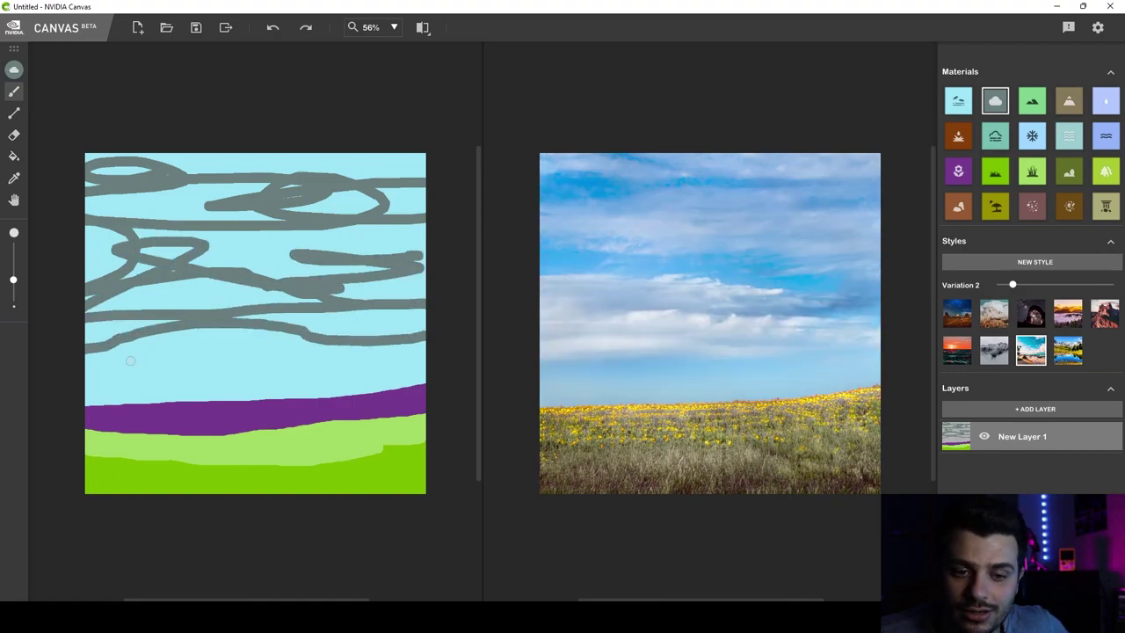
Paint four short horizontal patches of the brown dirt material, two in the tall grass and two in the bottom grass.
{"action": "left_click", "coordinate": [958, 140]}
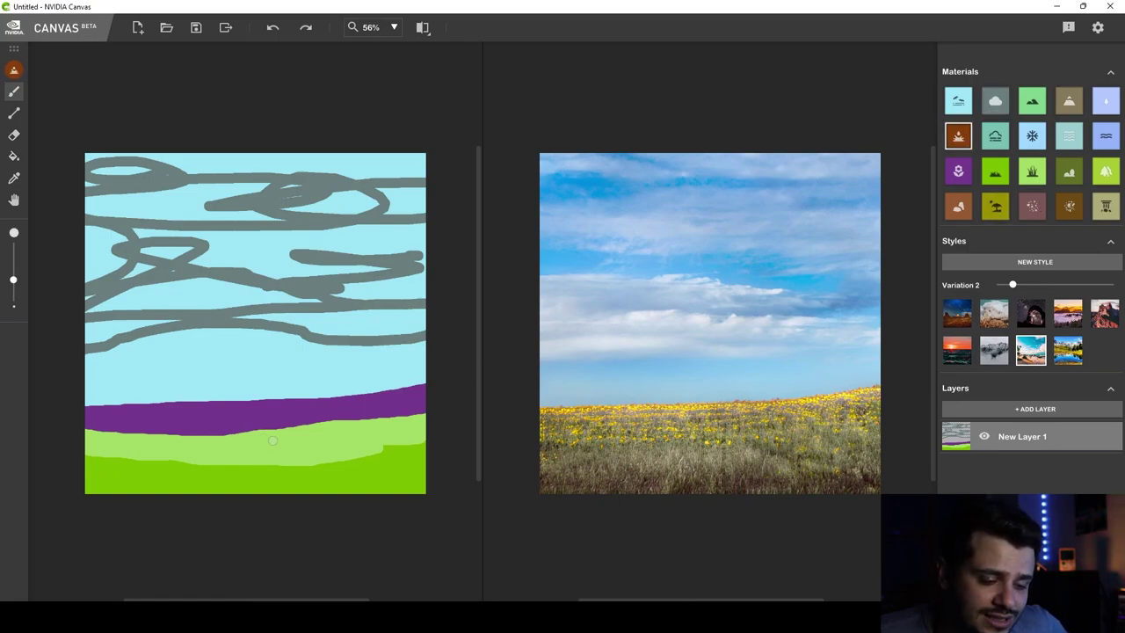
{"action": "mouse_move", "coordinate": [312, 442]}
{"action": "left_mouse_down"}
{"action": "mouse_move", "coordinate": [355, 440]}
{"action": "mouse_move", "coordinate": [327, 439]}
{"action": "left_mouse_up"}
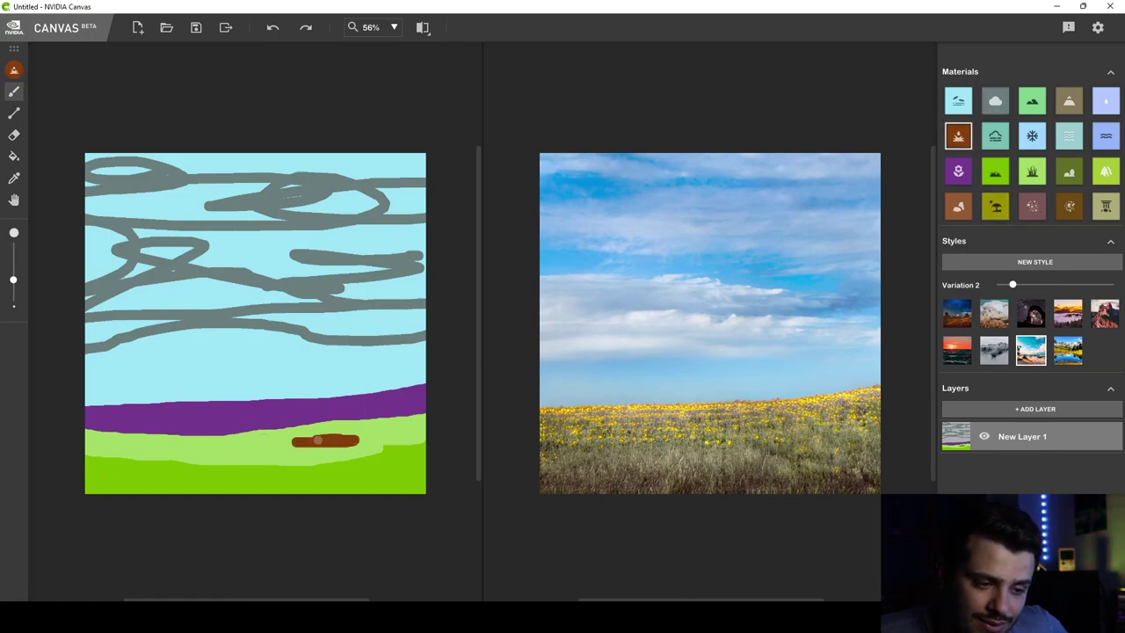
{"action": "mouse_move", "coordinate": [176, 447]}
{"action": "left_mouse_down"}
{"action": "mouse_move", "coordinate": [122, 449]}
{"action": "mouse_move", "coordinate": [155, 446]}
{"action": "mouse_move", "coordinate": [128, 446]}
{"action": "mouse_move", "coordinate": [149, 445]}
{"action": "mouse_move", "coordinate": [188, 482]}
{"action": "mouse_move", "coordinate": [138, 483]}
{"action": "mouse_move", "coordinate": [198, 483]}
{"action": "left_mouse_up"}
{"action": "mouse_move", "coordinate": [363, 480]}
{"action": "left_mouse_down"}
{"action": "mouse_move", "coordinate": [303, 482]}
{"action": "mouse_move", "coordinate": [364, 483]}
{"action": "left_mouse_up"}
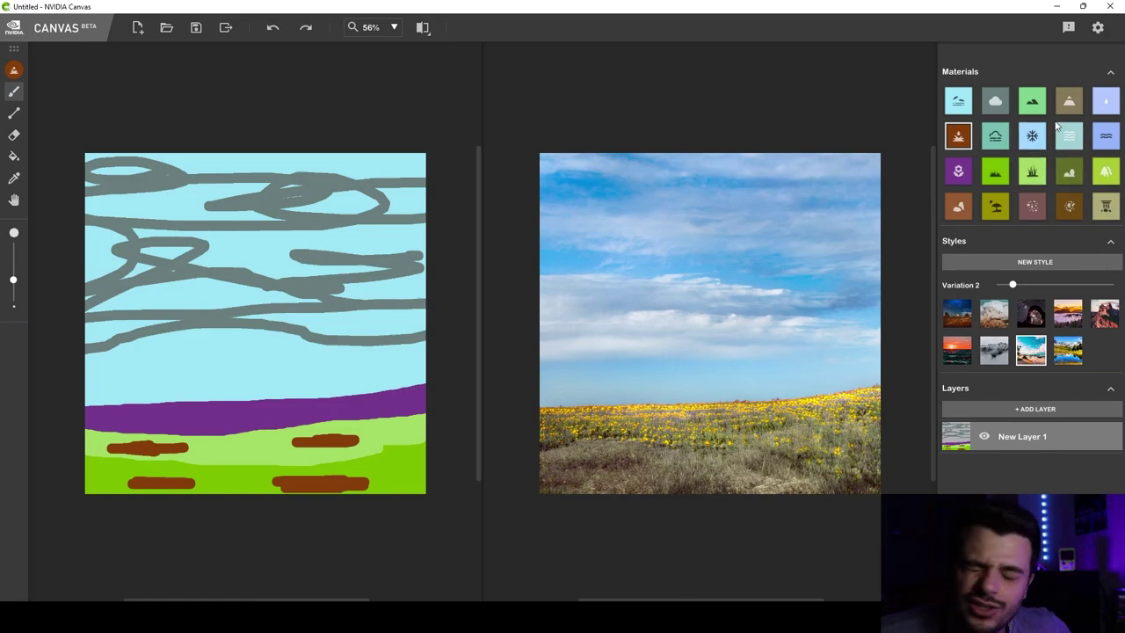
Paint a jagged, full-width band of the mountain material along the horizon above the flowers.
{"action": "left_click", "coordinate": [1072, 101]}
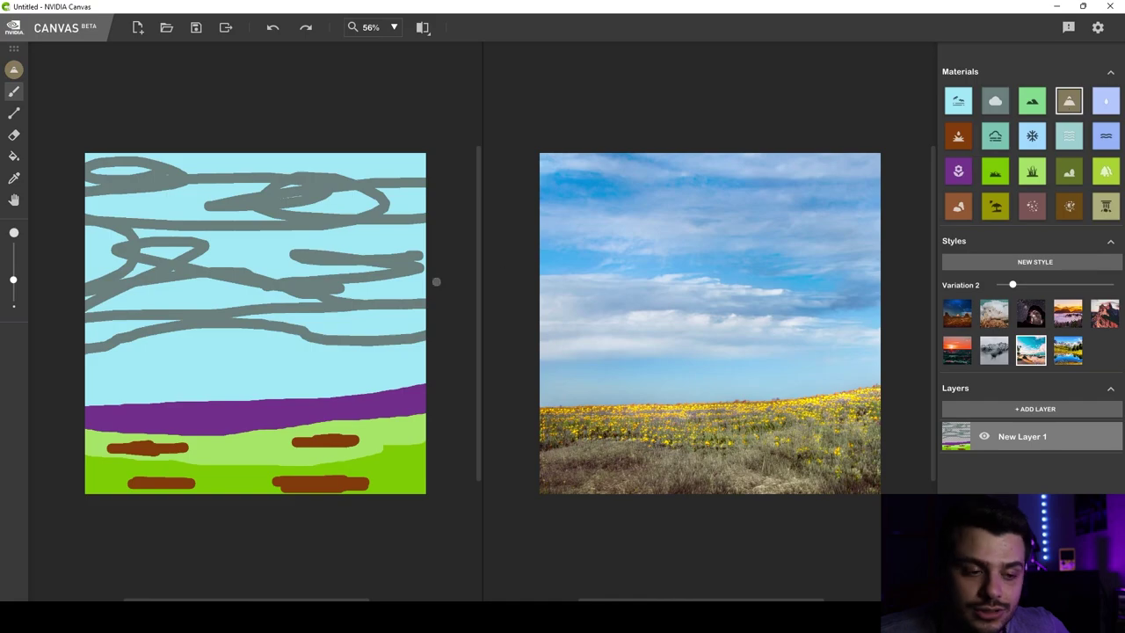
{"action": "mouse_move", "coordinate": [430, 371]}
{"action": "left_mouse_down"}
{"action": "mouse_move", "coordinate": [310, 387]}
{"action": "mouse_move", "coordinate": [116, 389]}
{"action": "mouse_move", "coordinate": [88, 406]}
{"action": "mouse_move", "coordinate": [104, 378]}
{"action": "mouse_move", "coordinate": [119, 400]}
{"action": "mouse_move", "coordinate": [150, 384]}
{"action": "mouse_move", "coordinate": [360, 391]}
{"action": "mouse_move", "coordinate": [420, 373]}
{"action": "mouse_move", "coordinate": [396, 380]}
{"action": "left_mouse_up"}
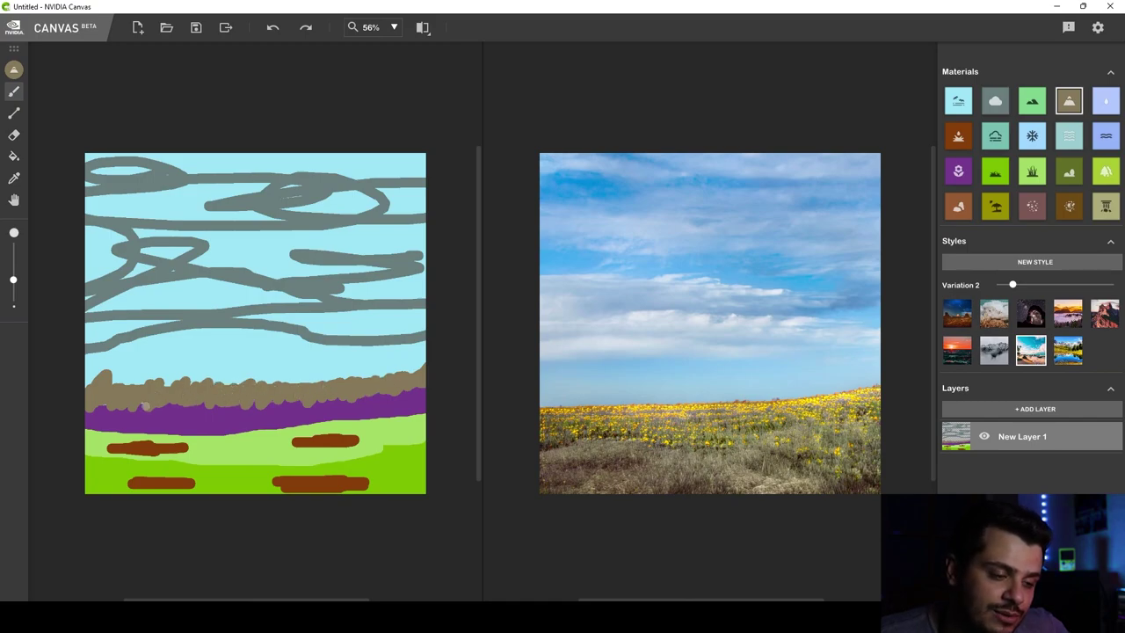
{"action": "mouse_move", "coordinate": [98, 376]}
{"action": "left_mouse_down"}
{"action": "mouse_move", "coordinate": [233, 366]}
{"action": "mouse_move", "coordinate": [394, 379]}
{"action": "mouse_move", "coordinate": [432, 361]}
{"action": "left_mouse_up"}
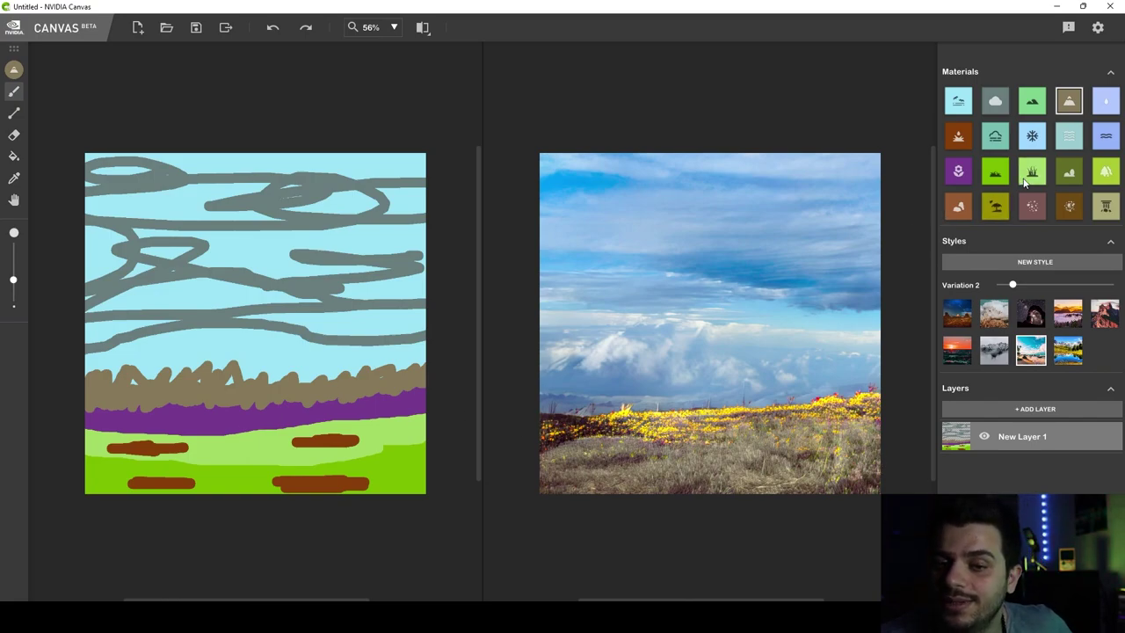
Paint a full-width treeline with uneven tops above the mountain band using the tree material, filling its gaps.
{"action": "left_click", "coordinate": [1106, 170]}
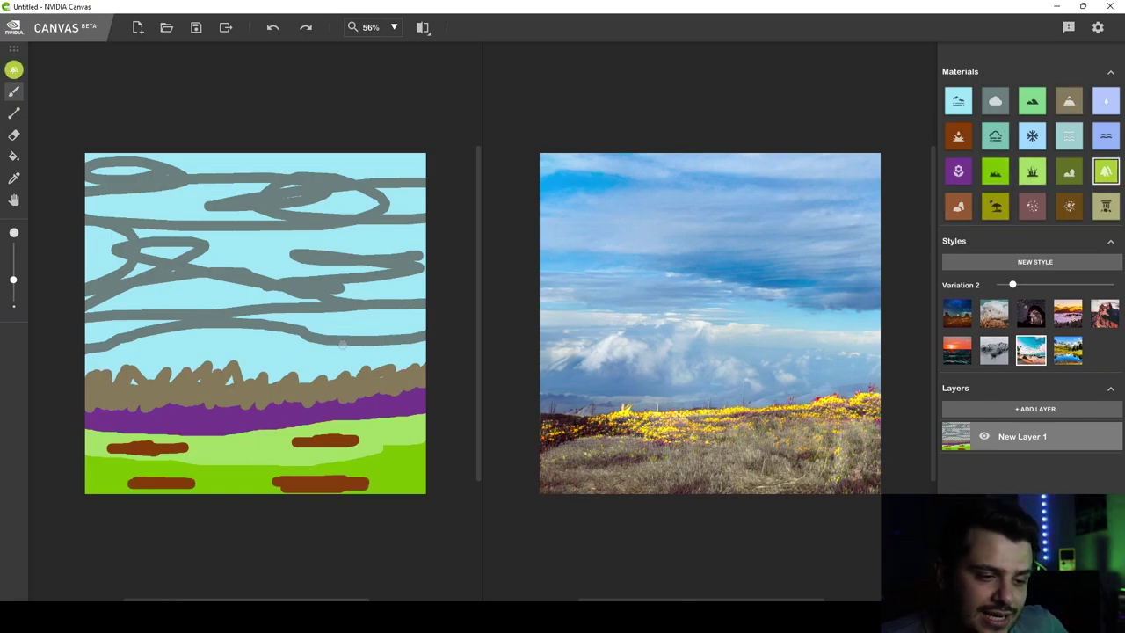
{"action": "mouse_move", "coordinate": [412, 364]}
{"action": "left_mouse_down"}
{"action": "mouse_move", "coordinate": [365, 359]}
{"action": "mouse_move", "coordinate": [333, 341]}
{"action": "mouse_move", "coordinate": [288, 368]}
{"action": "mouse_move", "coordinate": [244, 355]}
{"action": "mouse_move", "coordinate": [163, 367]}
{"action": "mouse_move", "coordinate": [81, 357]}
{"action": "mouse_move", "coordinate": [124, 350]}
{"action": "mouse_move", "coordinate": [132, 366]}
{"action": "mouse_move", "coordinate": [122, 367]}
{"action": "mouse_move", "coordinate": [183, 369]}
{"action": "mouse_move", "coordinate": [234, 361]}
{"action": "mouse_move", "coordinate": [245, 376]}
{"action": "mouse_move", "coordinate": [256, 366]}
{"action": "mouse_move", "coordinate": [244, 376]}
{"action": "mouse_move", "coordinate": [280, 363]}
{"action": "mouse_move", "coordinate": [312, 382]}
{"action": "mouse_move", "coordinate": [394, 352]}
{"action": "mouse_move", "coordinate": [418, 364]}
{"action": "mouse_move", "coordinate": [427, 345]}
{"action": "mouse_move", "coordinate": [355, 372]}
{"action": "left_mouse_up"}
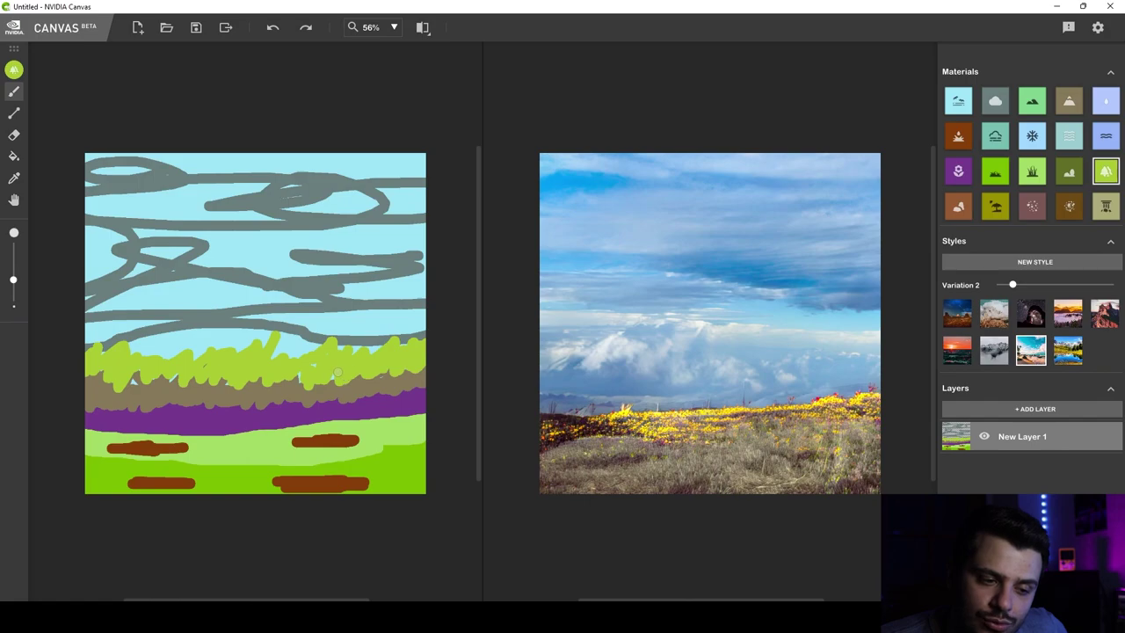
{"action": "mouse_move", "coordinate": [238, 384]}
{"action": "left_mouse_down"}
{"action": "mouse_move", "coordinate": [176, 361]}
{"action": "mouse_move", "coordinate": [128, 384]}
{"action": "left_mouse_up"}
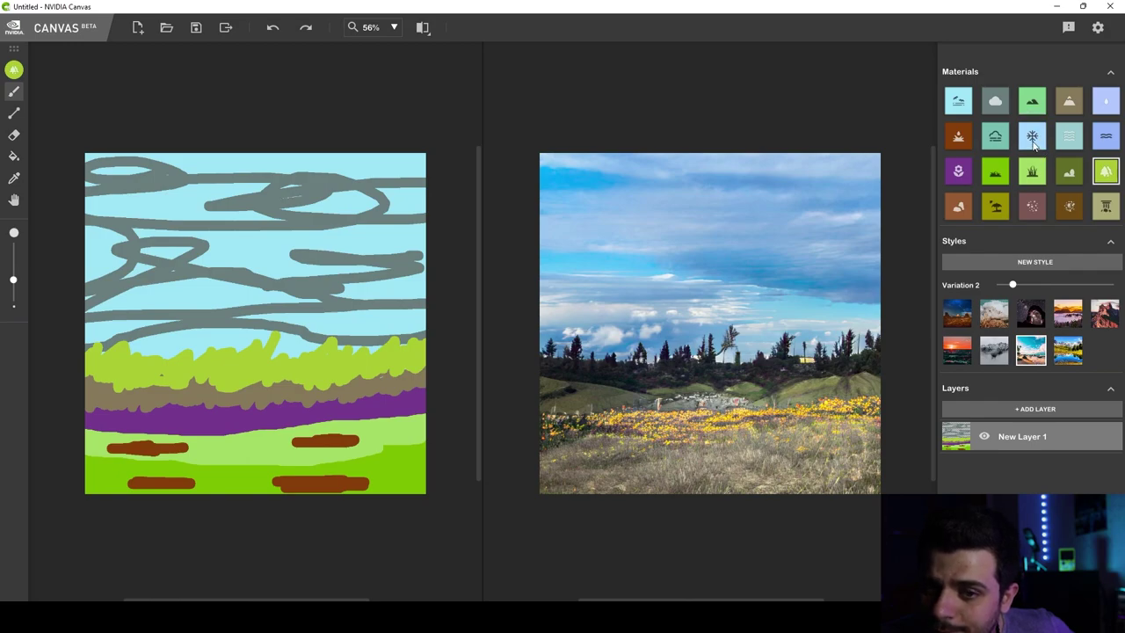
Try painting a filled, arch-shaped area of the pale teal wavy-line material at the bottom centre, reaching up into the flowers.
{"action": "left_click", "coordinate": [1062, 139]}
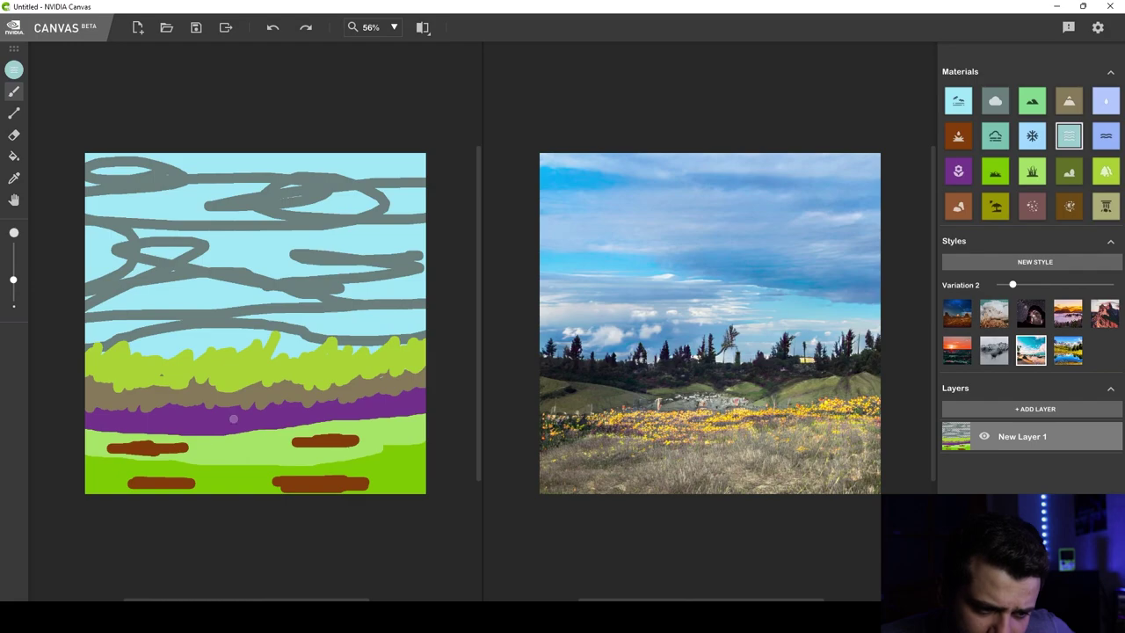
{"action": "mouse_move", "coordinate": [205, 487]}
{"action": "left_mouse_down"}
{"action": "mouse_move", "coordinate": [203, 416]}
{"action": "mouse_move", "coordinate": [240, 405]}
{"action": "mouse_move", "coordinate": [281, 432]}
{"action": "mouse_move", "coordinate": [285, 468]}
{"action": "mouse_move", "coordinate": [265, 492]}
{"action": "mouse_move", "coordinate": [218, 483]}
{"action": "mouse_move", "coordinate": [206, 429]}
{"action": "left_mouse_up"}
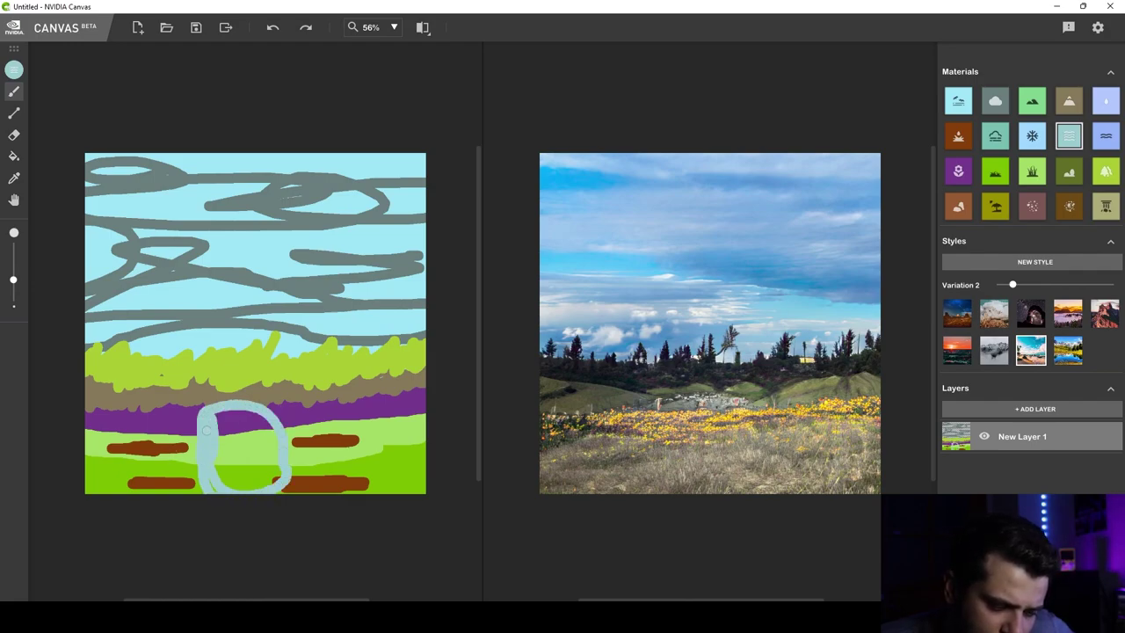
{"action": "mouse_move", "coordinate": [211, 472]}
{"action": "left_mouse_down"}
{"action": "mouse_move", "coordinate": [235, 451]}
{"action": "mouse_move", "coordinate": [227, 410]}
{"action": "mouse_move", "coordinate": [261, 412]}
{"action": "mouse_move", "coordinate": [238, 420]}
{"action": "mouse_move", "coordinate": [255, 454]}
{"action": "mouse_move", "coordinate": [275, 451]}
{"action": "mouse_move", "coordinate": [277, 435]}
{"action": "mouse_move", "coordinate": [233, 443]}
{"action": "mouse_move", "coordinate": [214, 470]}
{"action": "mouse_move", "coordinate": [228, 496]}
{"action": "mouse_move", "coordinate": [251, 478]}
{"action": "mouse_move", "coordinate": [237, 472]}
{"action": "mouse_move", "coordinate": [287, 484]}
{"action": "left_mouse_up"}
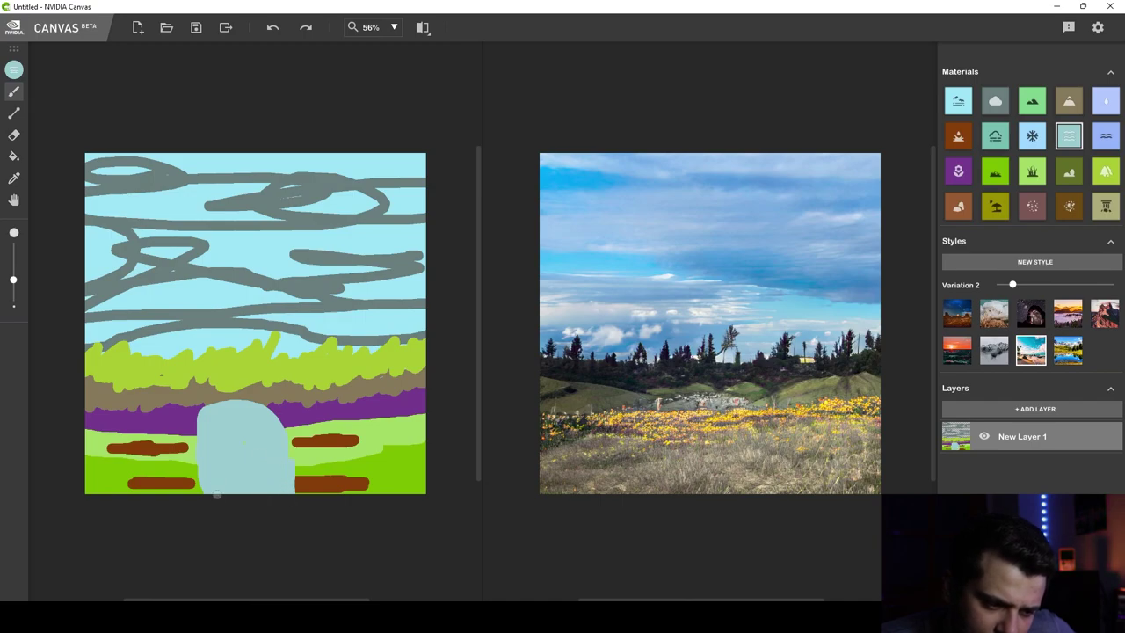
{"action": "mouse_move", "coordinate": [200, 473]}
{"action": "left_mouse_down"}
{"action": "mouse_move", "coordinate": [198, 424]}
{"action": "mouse_move", "coordinate": [235, 409]}
{"action": "mouse_move", "coordinate": [299, 462]}
{"action": "mouse_move", "coordinate": [301, 478]}
{"action": "mouse_move", "coordinate": [298, 450]}
{"action": "mouse_move", "coordinate": [289, 442]}
{"action": "mouse_move", "coordinate": [296, 495]}
{"action": "left_mouse_up"}
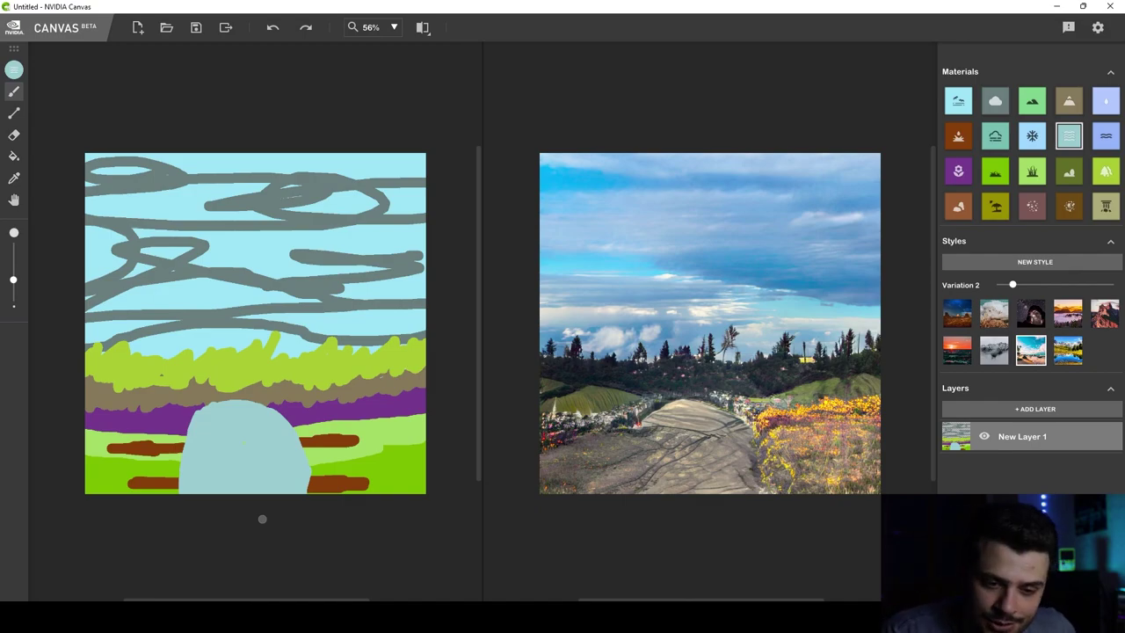
Undo all strokes of the pale teal arch-shaped area.
{"action": "key", "text": "ctrl+z"}
{"action": "key", "text": "ctrl+z"}
{"action": "key", "text": "ctrl+z"}
{"action": "key", "text": "ctrl+z"}
{"action": "key", "text": "ctrl+z"}
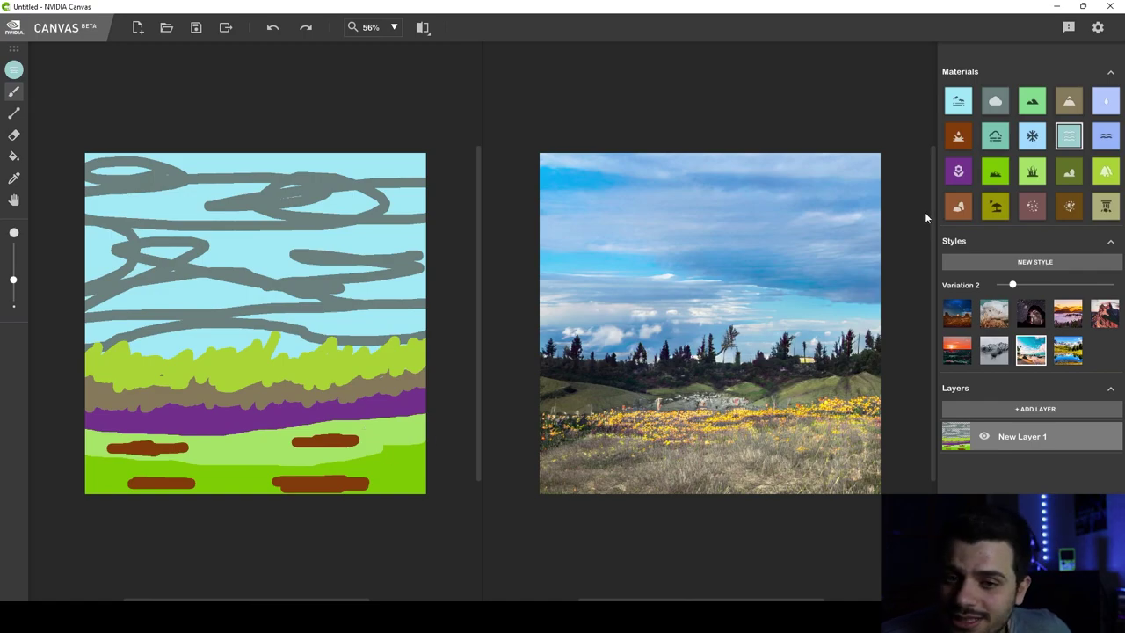
Paint a diagonal river with the blue water material from the left edge of the treeline down to the bottom-right corner.
{"action": "left_click", "coordinate": [1106, 135]}
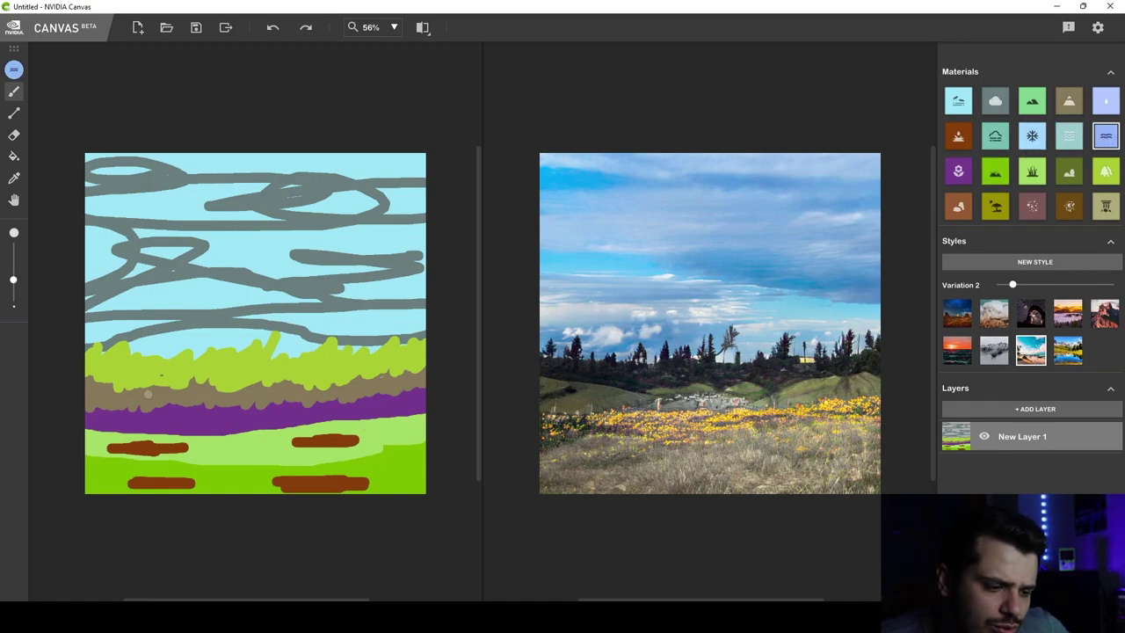
{"action": "mouse_move", "coordinate": [85, 350]}
{"action": "left_mouse_down"}
{"action": "mouse_move", "coordinate": [176, 410]}
{"action": "mouse_move", "coordinate": [427, 492]}
{"action": "left_mouse_up"}
{"action": "mouse_move", "coordinate": [341, 479]}
{"action": "left_mouse_down"}
{"action": "mouse_move", "coordinate": [401, 487]}
{"action": "mouse_move", "coordinate": [315, 472]}
{"action": "mouse_move", "coordinate": [100, 374]}
{"action": "mouse_move", "coordinate": [74, 342]}
{"action": "mouse_move", "coordinate": [179, 423]}
{"action": "mouse_move", "coordinate": [294, 471]}
{"action": "mouse_move", "coordinate": [379, 489]}
{"action": "mouse_move", "coordinate": [361, 493]}
{"action": "mouse_move", "coordinate": [185, 424]}
{"action": "mouse_move", "coordinate": [95, 372]}
{"action": "mouse_move", "coordinate": [225, 434]}
{"action": "left_mouse_up"}
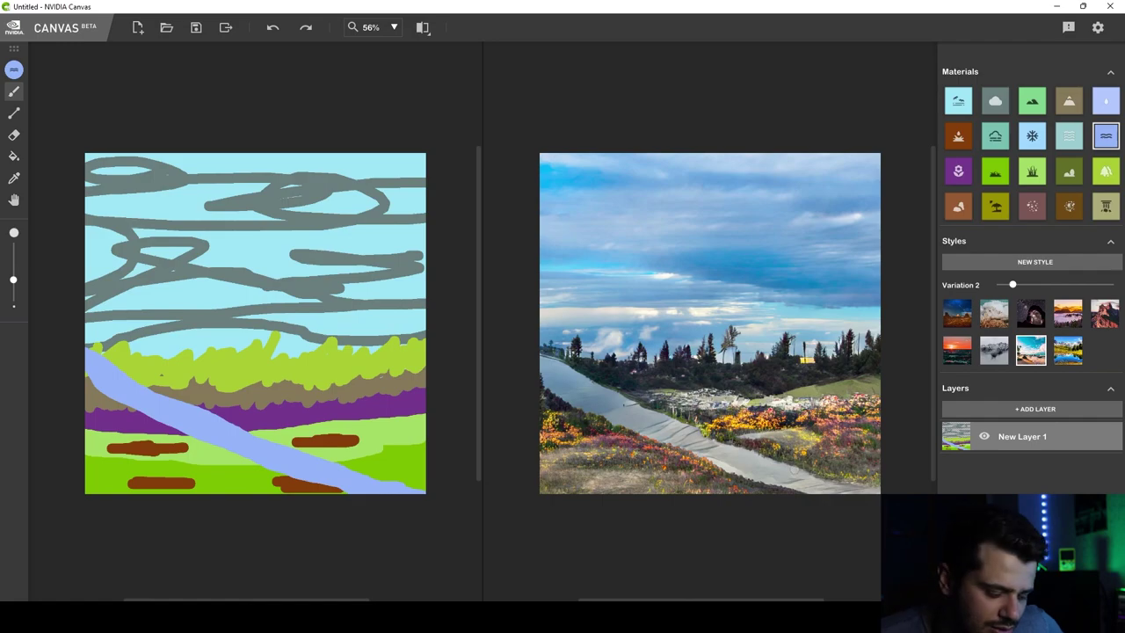
Undo the diagonal river and paint a full-width sea band with the pale teal wavy-line material between the treeline and the sky.
{"action": "key", "text": "ctrl+z"}
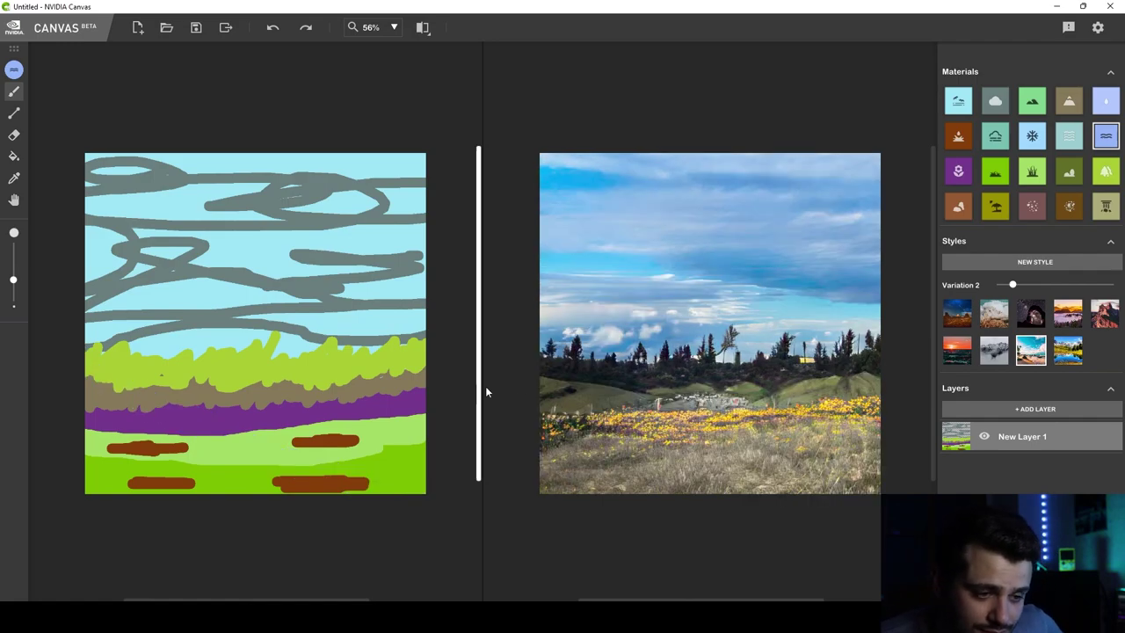
{"action": "left_click", "coordinate": [1070, 137]}
{"action": "left_click_drag", "start_coordinate": [86, 345], "coordinate": [425, 345]}
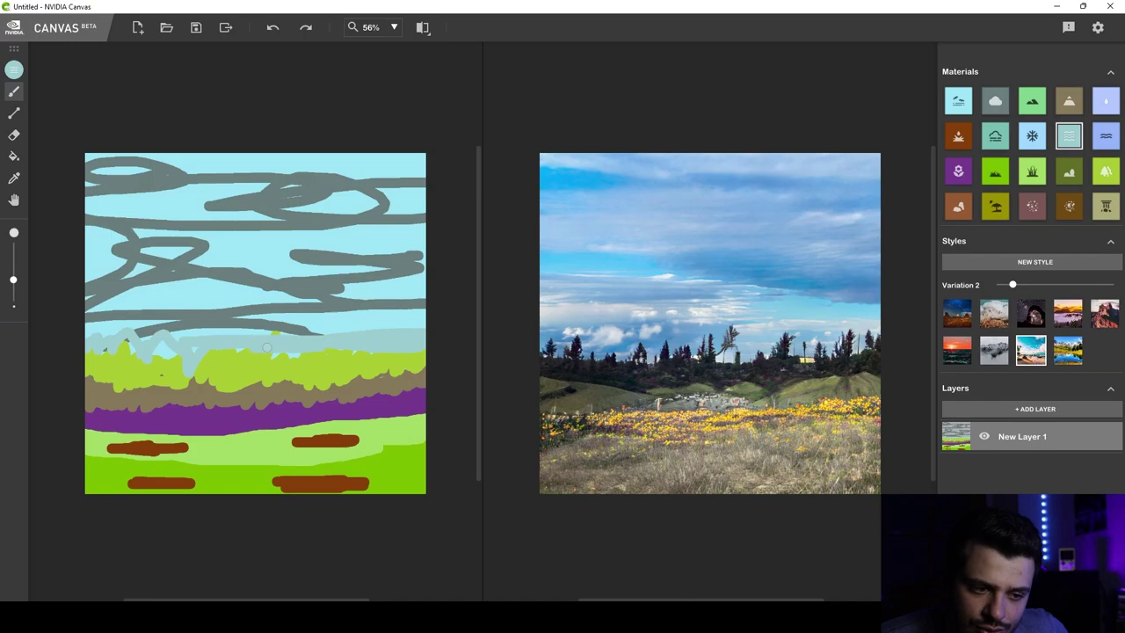
{"action": "left_click_drag", "start_coordinate": [78, 343], "coordinate": [264, 356]}
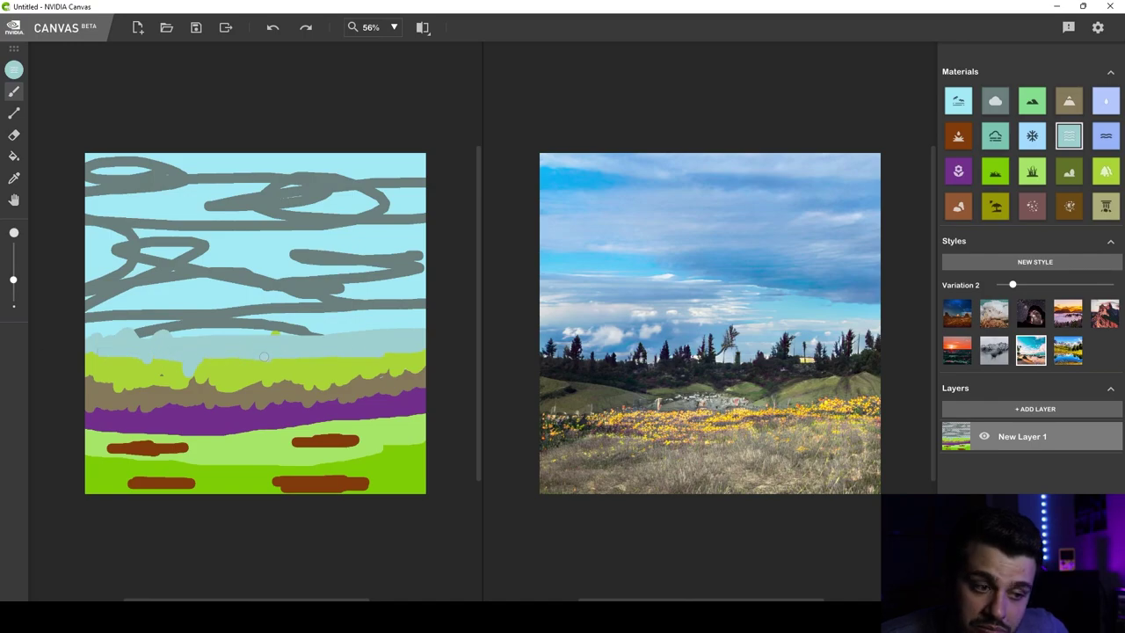
{"action": "left_click_drag", "start_coordinate": [86, 334], "coordinate": [284, 341]}
{"action": "mouse_move", "coordinate": [349, 327]}
{"action": "left_mouse_down"}
{"action": "mouse_move", "coordinate": [415, 328]}
{"action": "mouse_move", "coordinate": [141, 320]}
{"action": "mouse_move", "coordinate": [422, 314]}
{"action": "mouse_move", "coordinate": [45, 293]}
{"action": "mouse_move", "coordinate": [96, 317]}
{"action": "left_mouse_up"}
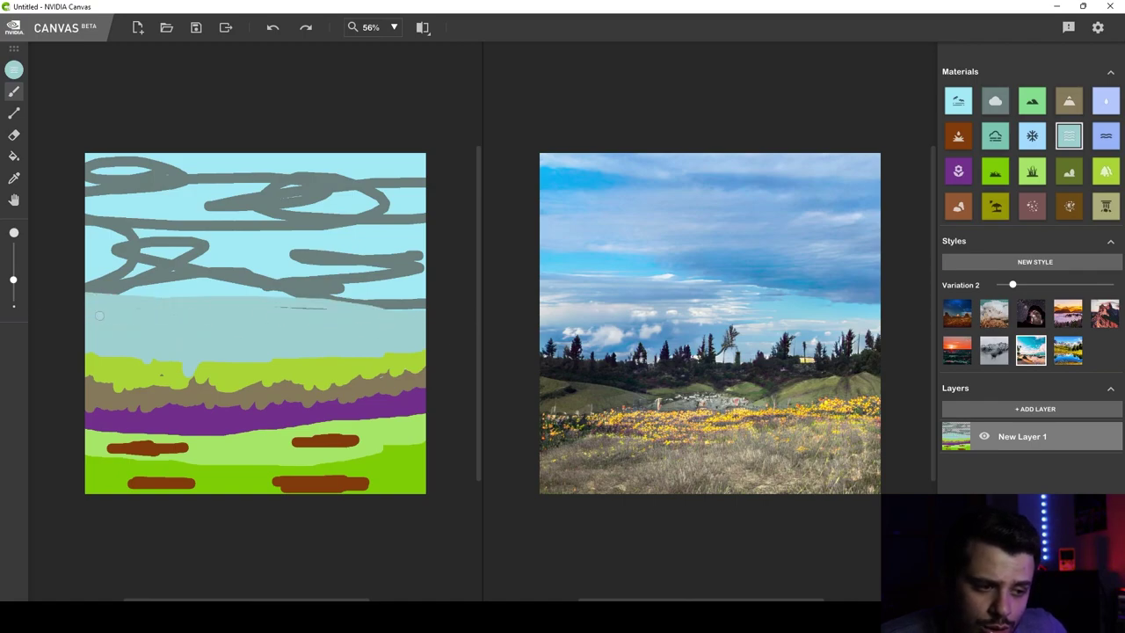
{"action": "mouse_move", "coordinate": [184, 323]}
{"action": "left_mouse_down"}
{"action": "mouse_move", "coordinate": [419, 296]}
{"action": "mouse_move", "coordinate": [325, 298]}
{"action": "mouse_move", "coordinate": [399, 304]}
{"action": "mouse_move", "coordinate": [348, 316]}
{"action": "left_mouse_up"}
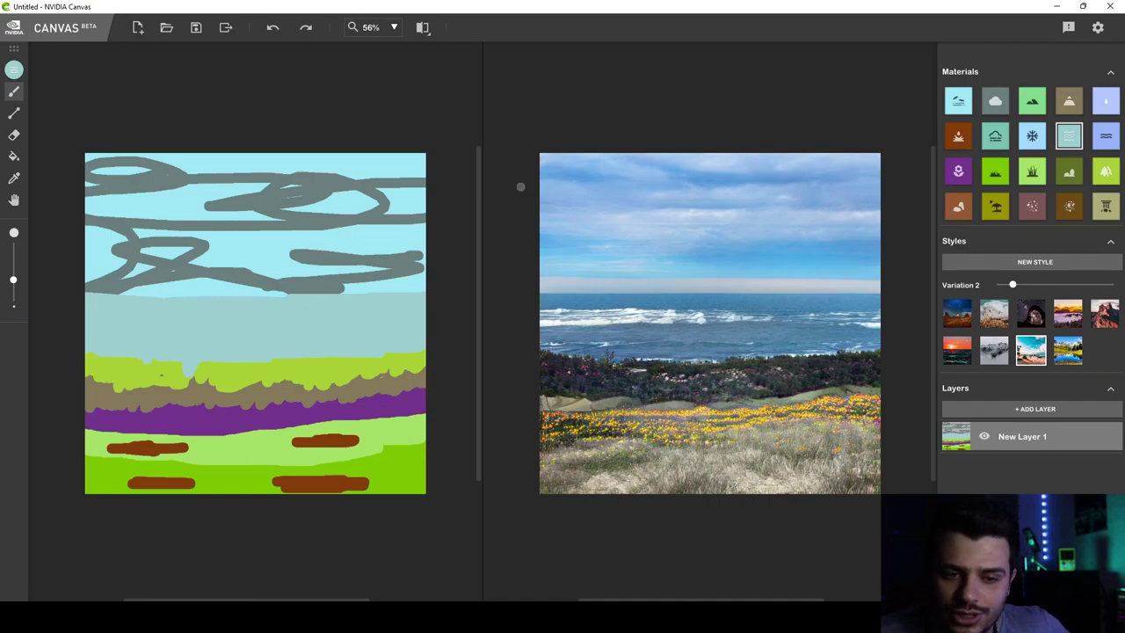
Try painting a narrow diagonal river with the blue water material from the landscape's bottom-right corner up to the sea, and undo it.
{"action": "left_click", "coordinate": [1103, 137]}
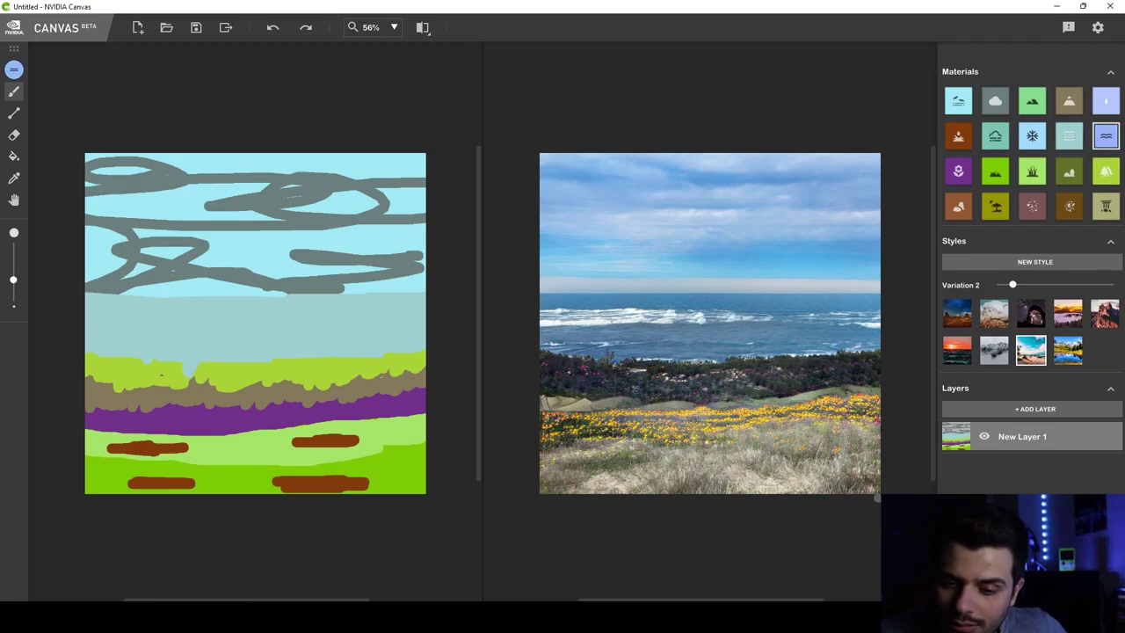
{"action": "mouse_move", "coordinate": [876, 492]}
{"action": "left_mouse_down"}
{"action": "mouse_move", "coordinate": [820, 431]}
{"action": "mouse_move", "coordinate": [772, 339]}
{"action": "left_mouse_up"}
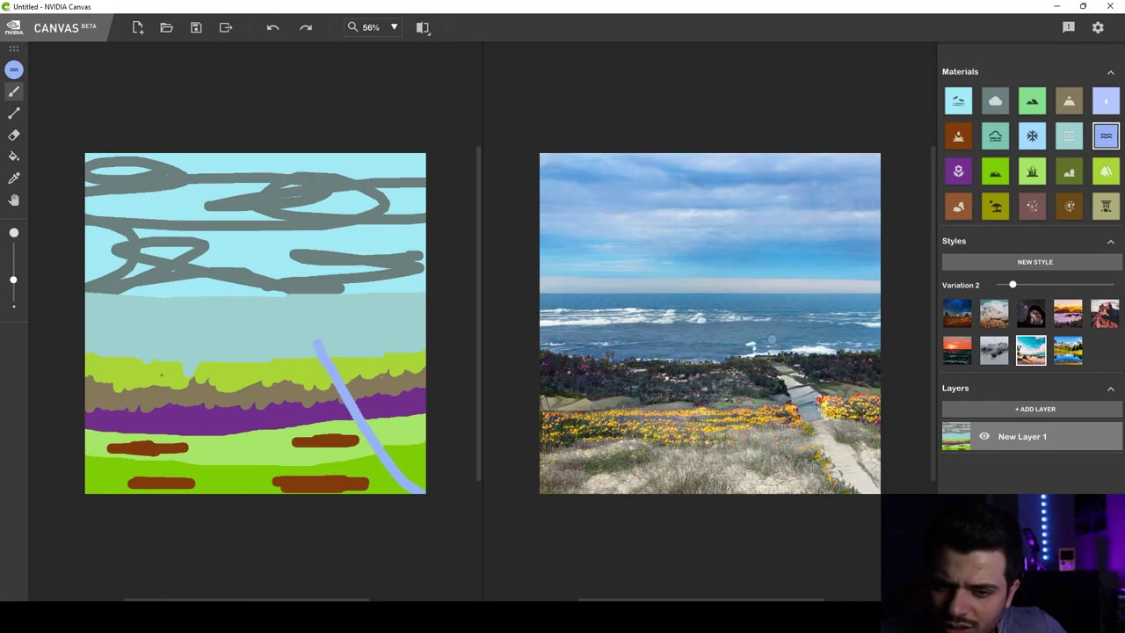
{"action": "key", "text": "ctrl+z"}
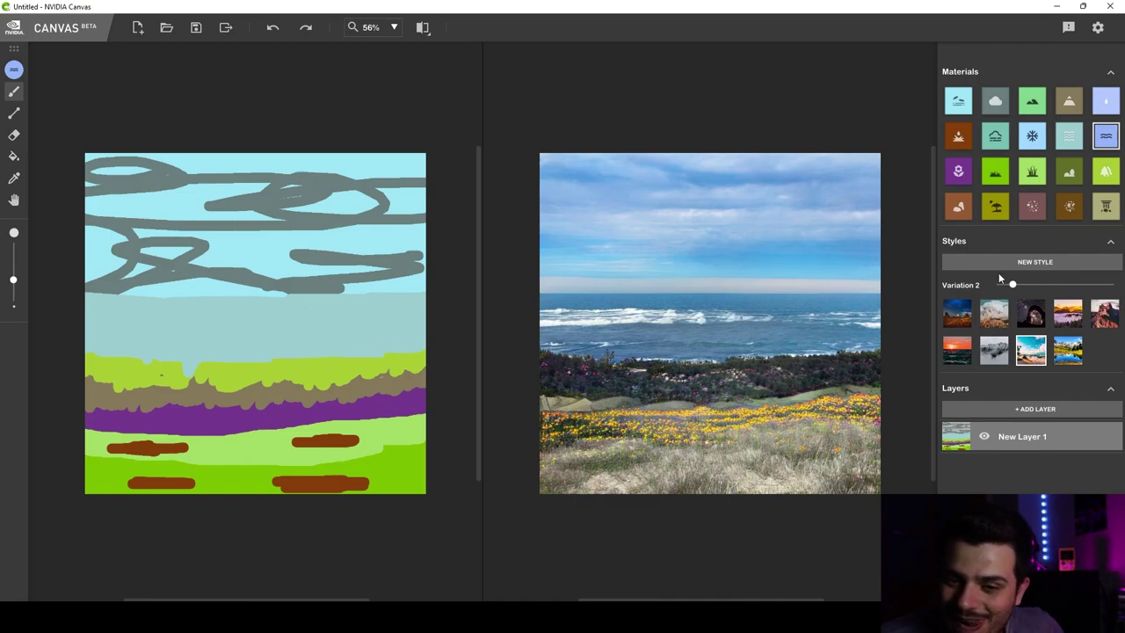
Try painting a short khaki pillar-icon material strip along the right end of the shoreline above the trees, and undo it.
{"action": "left_click", "coordinate": [1040, 106]}
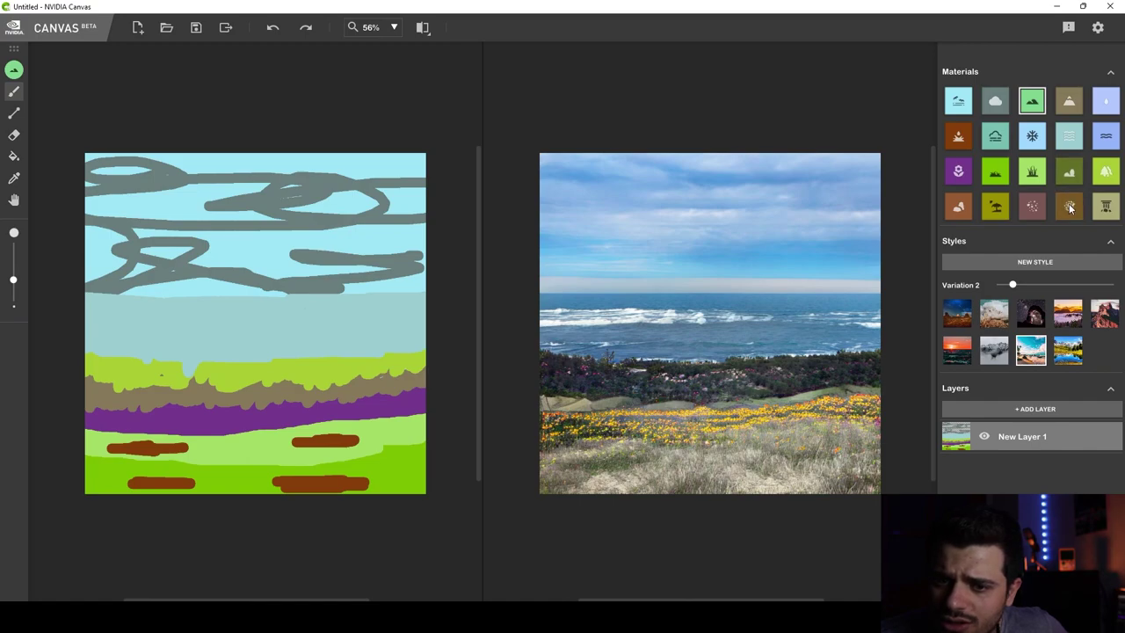
{"action": "left_click", "coordinate": [1105, 205]}
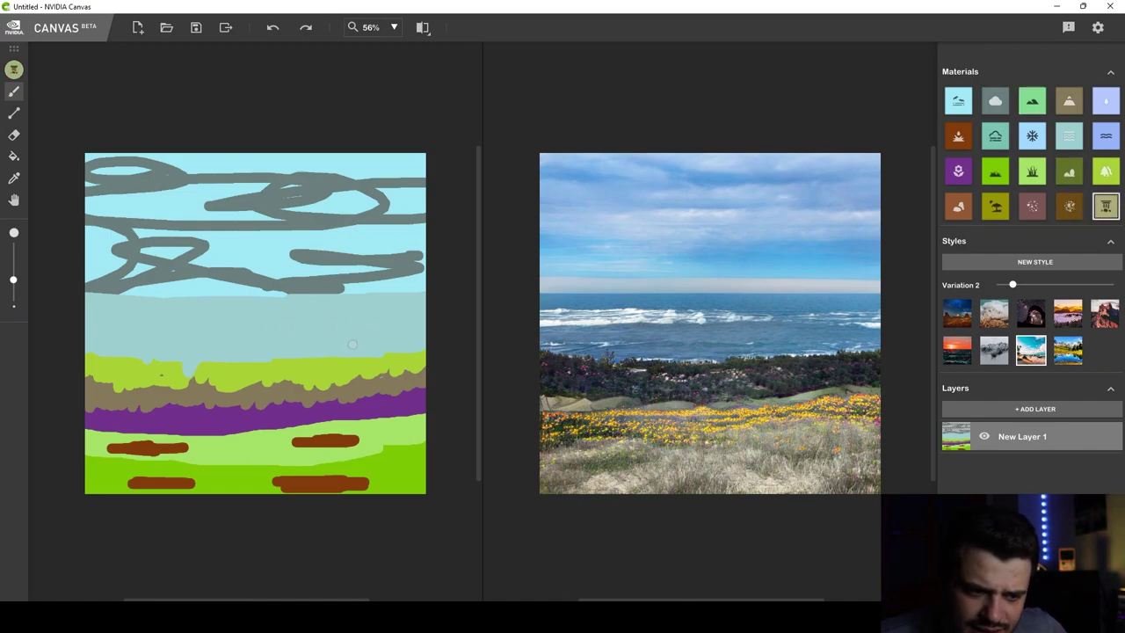
{"action": "mouse_move", "coordinate": [424, 344]}
{"action": "left_mouse_down"}
{"action": "mouse_move", "coordinate": [364, 344]}
{"action": "mouse_move", "coordinate": [426, 341]}
{"action": "mouse_move", "coordinate": [372, 358]}
{"action": "mouse_move", "coordinate": [392, 349]}
{"action": "mouse_move", "coordinate": [327, 348]}
{"action": "left_mouse_up"}
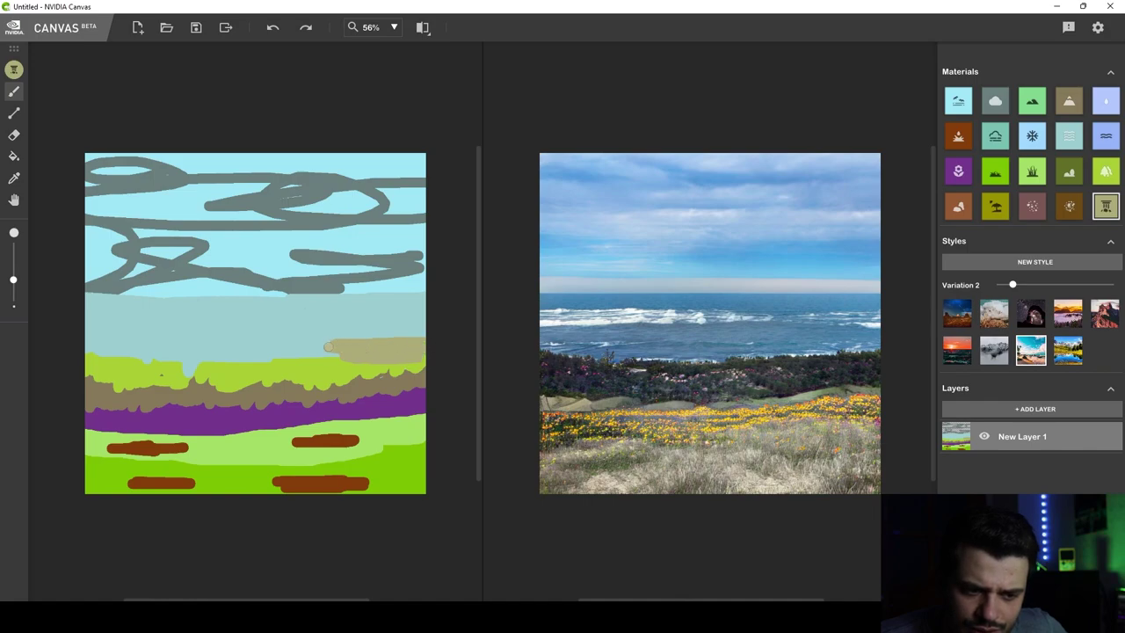
{"action": "left_click_drag", "start_coordinate": [327, 349], "coordinate": [355, 341]}
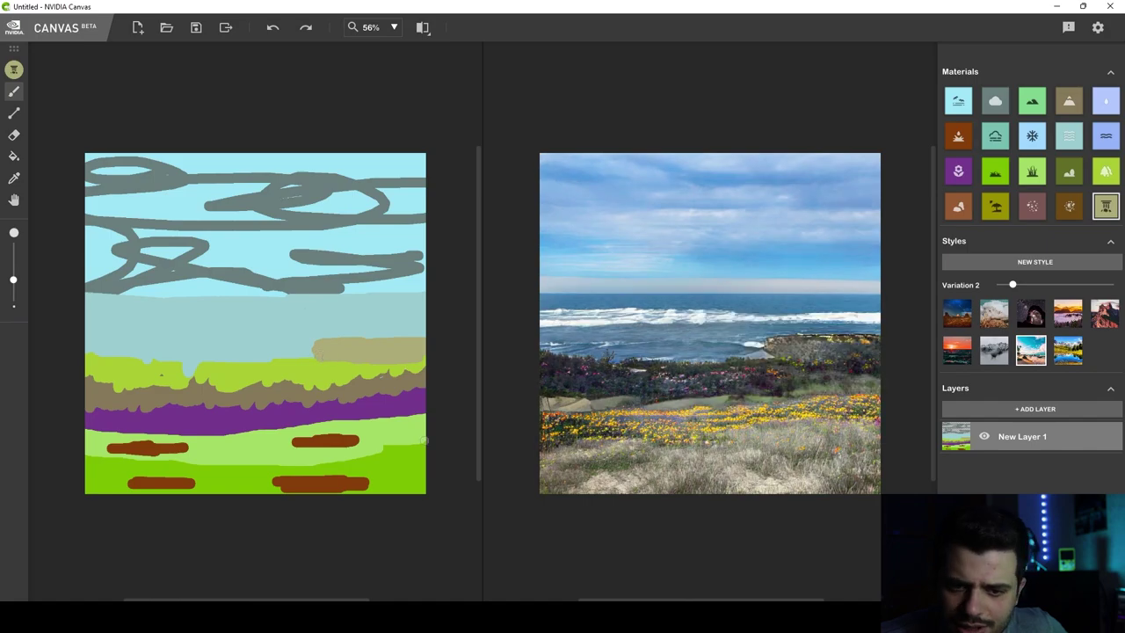
{"action": "key", "text": "ctrl+z"}
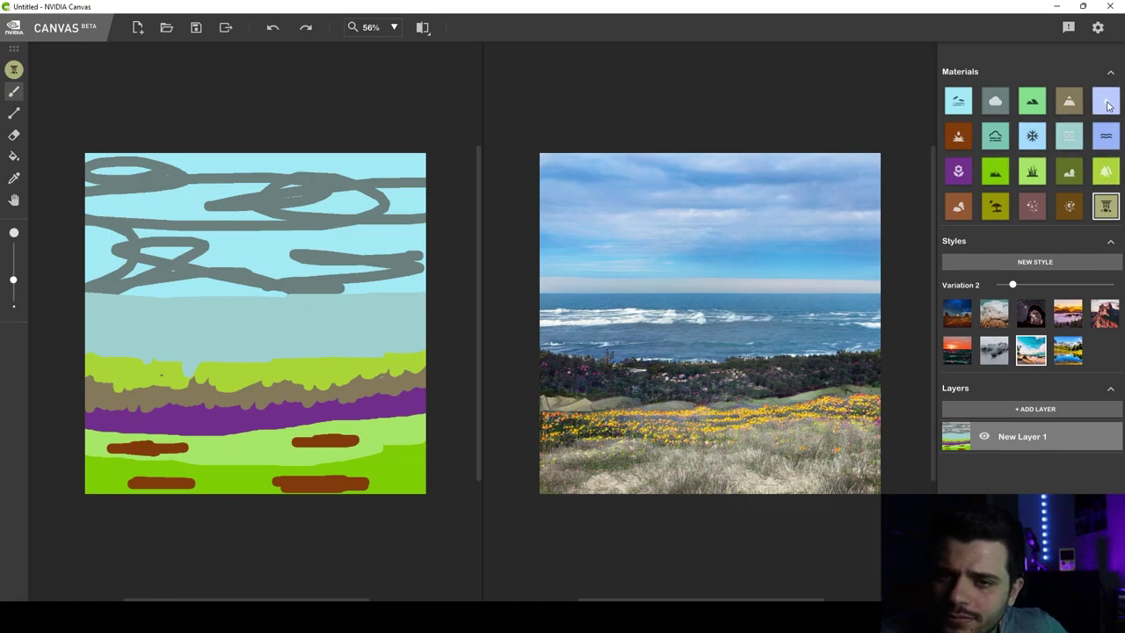
Try painting a wide filled stretch of the lavender droplet material from the bottom centre up to the treeline, and undo it.
{"action": "left_click", "coordinate": [1107, 102]}
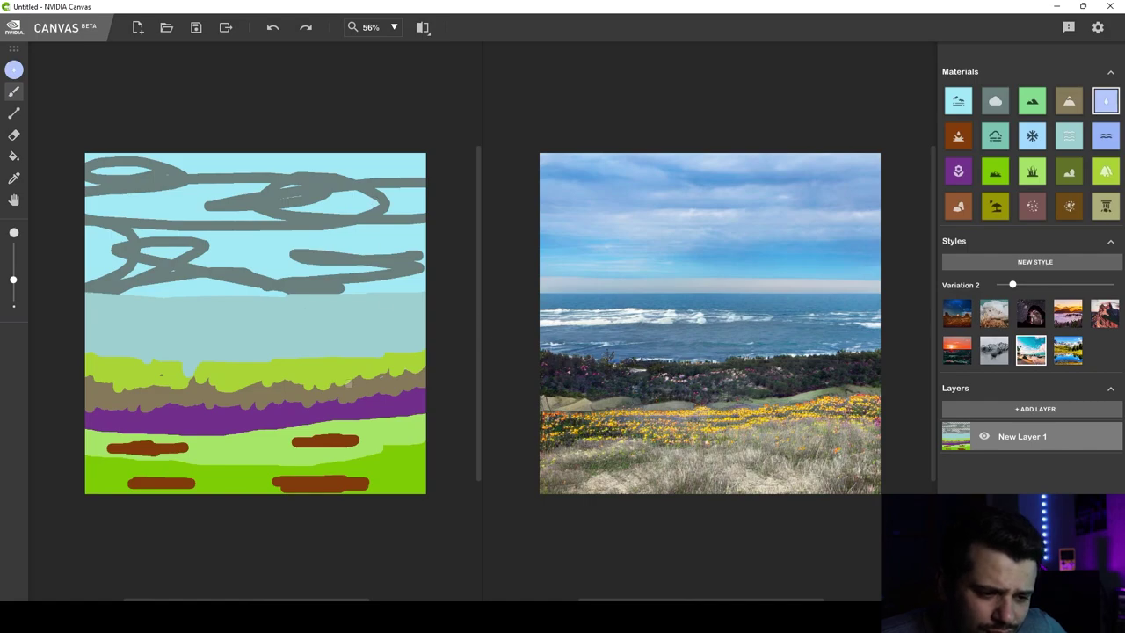
{"action": "mouse_move", "coordinate": [237, 427]}
{"action": "left_mouse_down"}
{"action": "mouse_move", "coordinate": [232, 466]}
{"action": "mouse_move", "coordinate": [257, 453]}
{"action": "mouse_move", "coordinate": [260, 424]}
{"action": "mouse_move", "coordinate": [246, 501]}
{"action": "mouse_move", "coordinate": [271, 446]}
{"action": "mouse_move", "coordinate": [247, 424]}
{"action": "mouse_move", "coordinate": [224, 448]}
{"action": "mouse_move", "coordinate": [226, 496]}
{"action": "mouse_move", "coordinate": [266, 477]}
{"action": "mouse_move", "coordinate": [269, 411]}
{"action": "mouse_move", "coordinate": [246, 424]}
{"action": "mouse_move", "coordinate": [225, 473]}
{"action": "mouse_move", "coordinate": [262, 486]}
{"action": "mouse_move", "coordinate": [292, 416]}
{"action": "mouse_move", "coordinate": [237, 454]}
{"action": "mouse_move", "coordinate": [271, 454]}
{"action": "mouse_move", "coordinate": [285, 436]}
{"action": "mouse_move", "coordinate": [269, 385]}
{"action": "mouse_move", "coordinate": [251, 459]}
{"action": "left_mouse_up"}
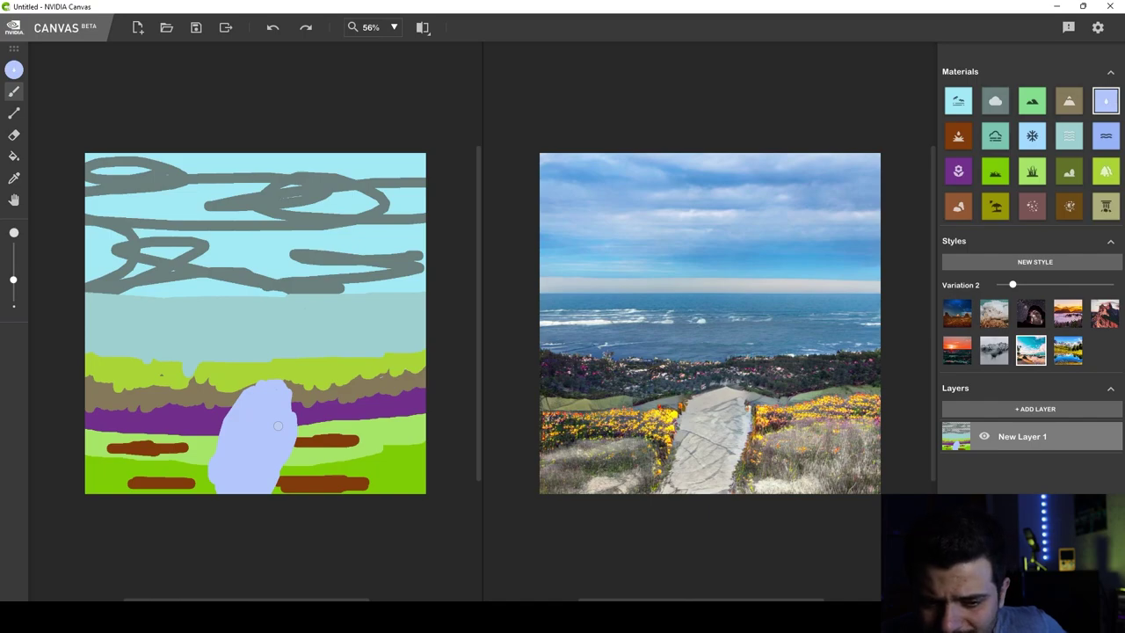
{"action": "key", "text": "ctrl+z"}
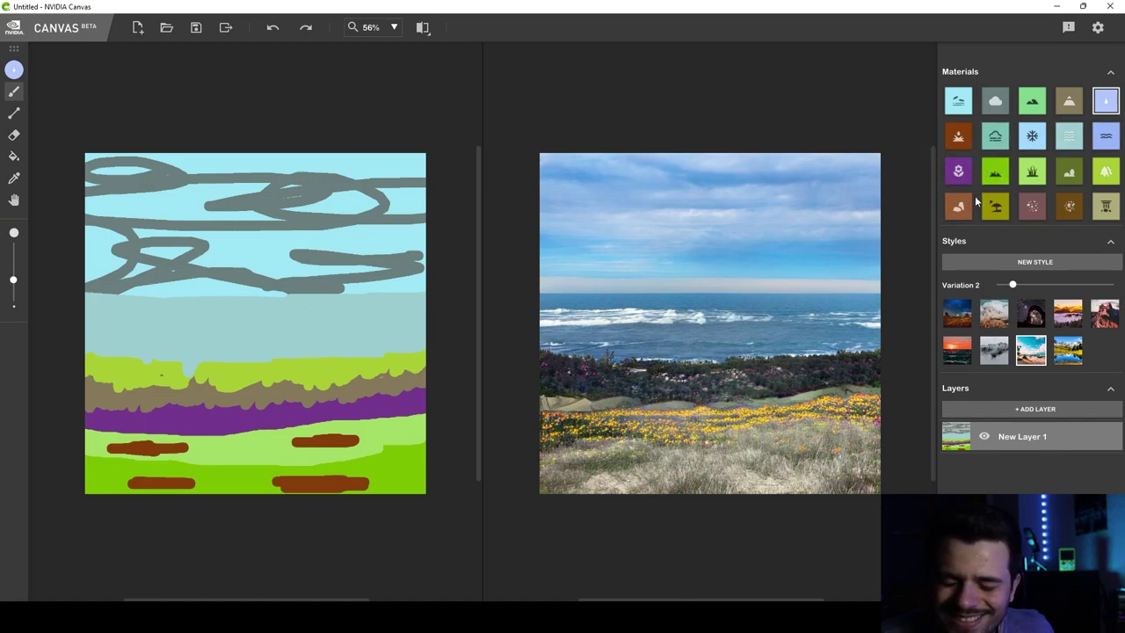
Cover most of the sky with the cloud material and repaint it with the sky material, leaving only thin scattered cloud streaks.
{"action": "left_click", "coordinate": [995, 100]}
{"action": "mouse_move", "coordinate": [252, 222]}
{"action": "left_mouse_down"}
{"action": "mouse_move", "coordinate": [249, 187]}
{"action": "mouse_move", "coordinate": [374, 198]}
{"action": "mouse_move", "coordinate": [233, 257]}
{"action": "mouse_move", "coordinate": [109, 254]}
{"action": "mouse_move", "coordinate": [189, 249]}
{"action": "mouse_move", "coordinate": [180, 227]}
{"action": "mouse_move", "coordinate": [458, 227]}
{"action": "mouse_move", "coordinate": [390, 235]}
{"action": "mouse_move", "coordinate": [426, 252]}
{"action": "mouse_move", "coordinate": [390, 176]}
{"action": "mouse_move", "coordinate": [271, 172]}
{"action": "mouse_move", "coordinate": [439, 220]}
{"action": "mouse_move", "coordinate": [378, 206]}
{"action": "mouse_move", "coordinate": [351, 223]}
{"action": "left_mouse_up"}
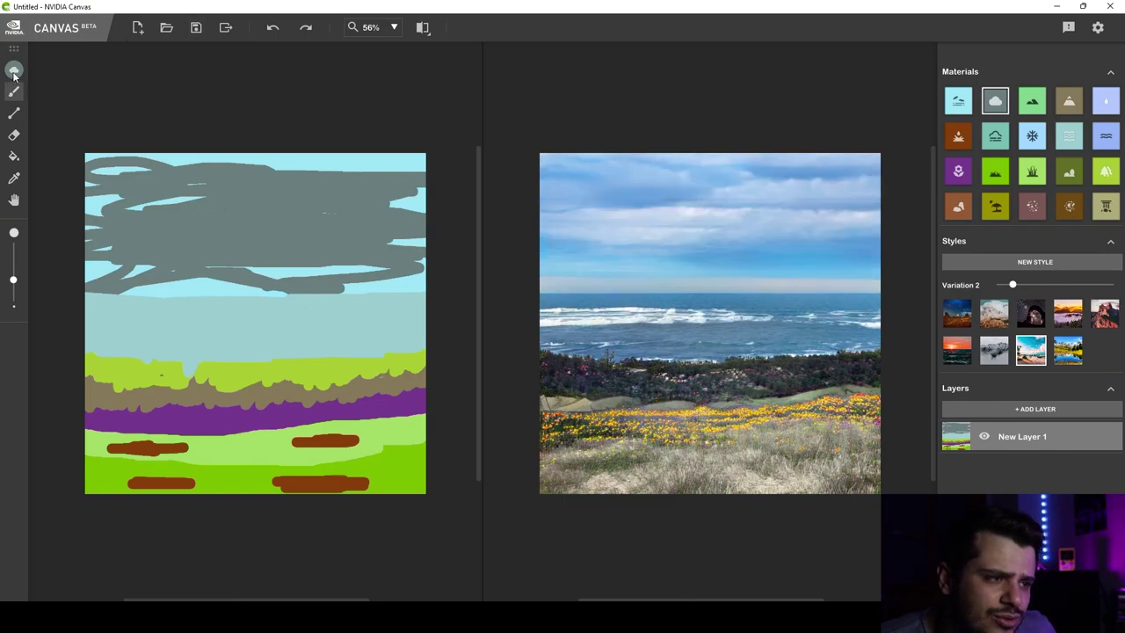
{"action": "left_click", "coordinate": [958, 100]}
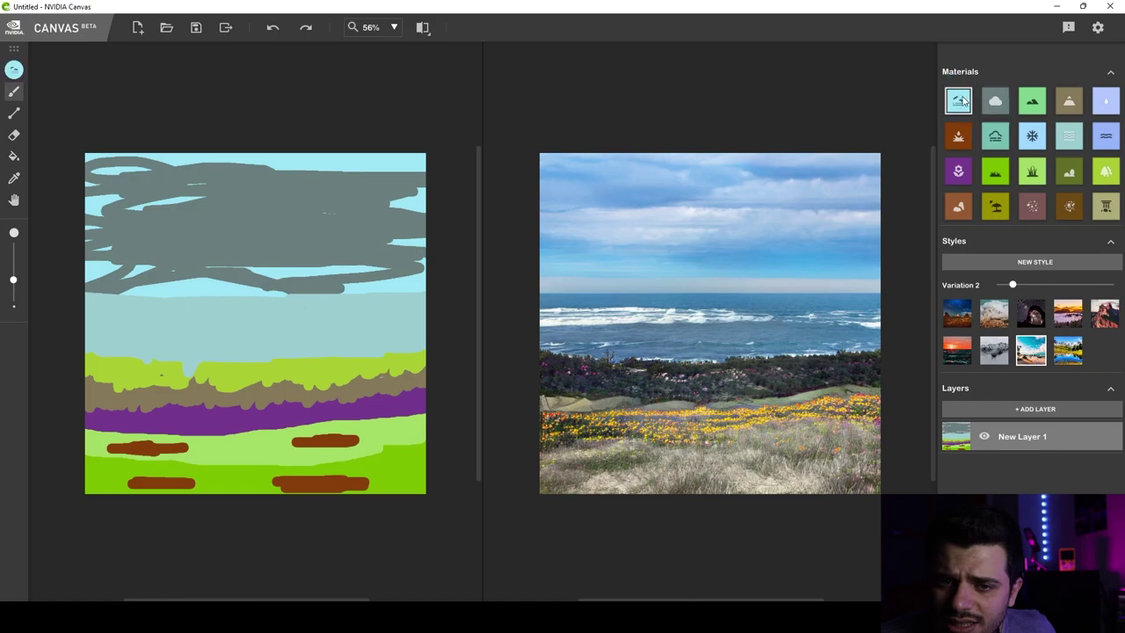
{"action": "mouse_move", "coordinate": [192, 217]}
{"action": "left_mouse_down"}
{"action": "mouse_move", "coordinate": [499, 213]}
{"action": "mouse_move", "coordinate": [32, 169]}
{"action": "mouse_move", "coordinate": [458, 176]}
{"action": "mouse_move", "coordinate": [450, 192]}
{"action": "mouse_move", "coordinate": [199, 205]}
{"action": "mouse_move", "coordinate": [411, 261]}
{"action": "mouse_move", "coordinate": [410, 271]}
{"action": "mouse_move", "coordinate": [211, 241]}
{"action": "mouse_move", "coordinate": [201, 225]}
{"action": "mouse_move", "coordinate": [162, 264]}
{"action": "mouse_move", "coordinate": [84, 230]}
{"action": "mouse_move", "coordinate": [181, 235]}
{"action": "mouse_move", "coordinate": [187, 221]}
{"action": "left_mouse_up"}
{"action": "mouse_move", "coordinate": [218, 179]}
{"action": "left_mouse_down"}
{"action": "mouse_move", "coordinate": [262, 258]}
{"action": "mouse_move", "coordinate": [333, 281]}
{"action": "mouse_move", "coordinate": [97, 273]}
{"action": "mouse_move", "coordinate": [162, 288]}
{"action": "mouse_move", "coordinate": [215, 275]}
{"action": "left_mouse_up"}
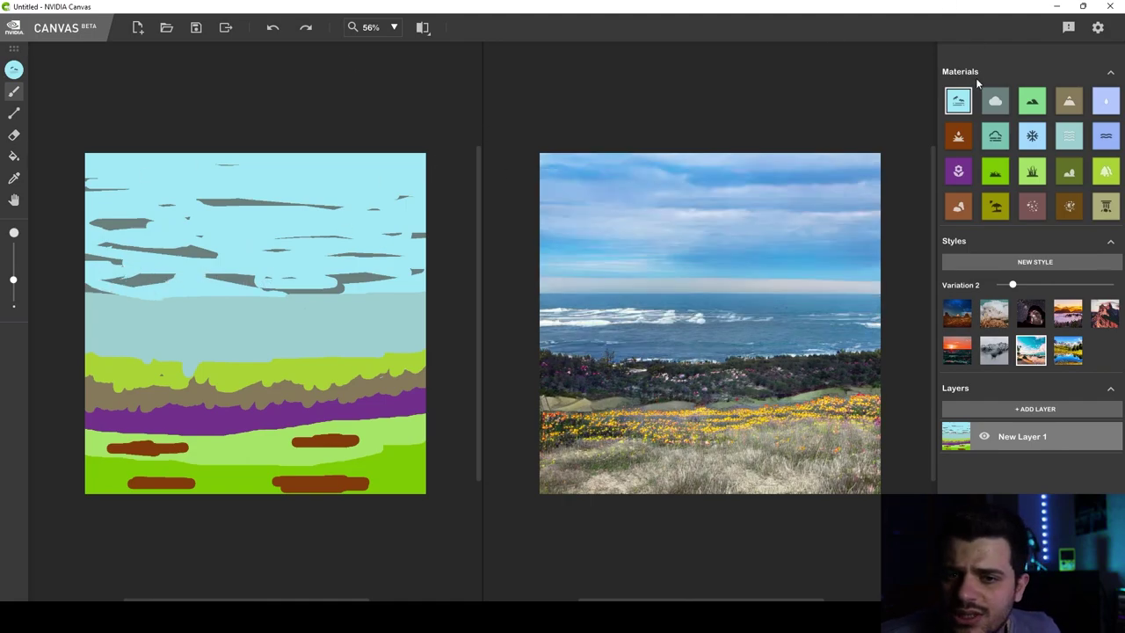
Choose the cloud material, and look at the file export options without saving an export.
{"action": "left_click", "coordinate": [994, 102]}
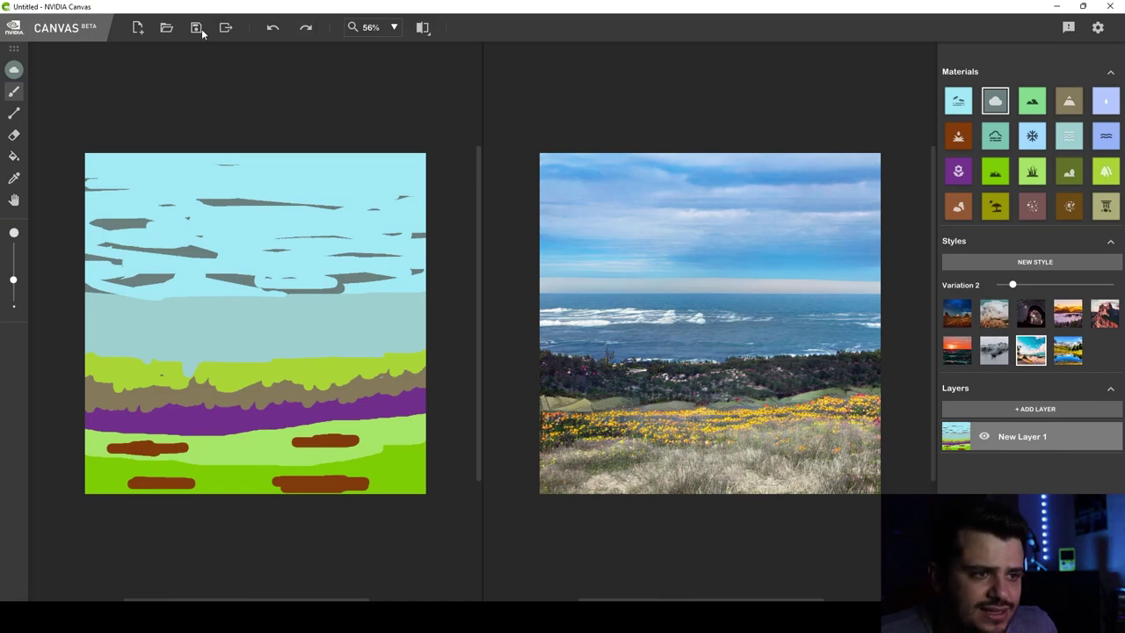
{"action": "left_click", "coordinate": [229, 29]}
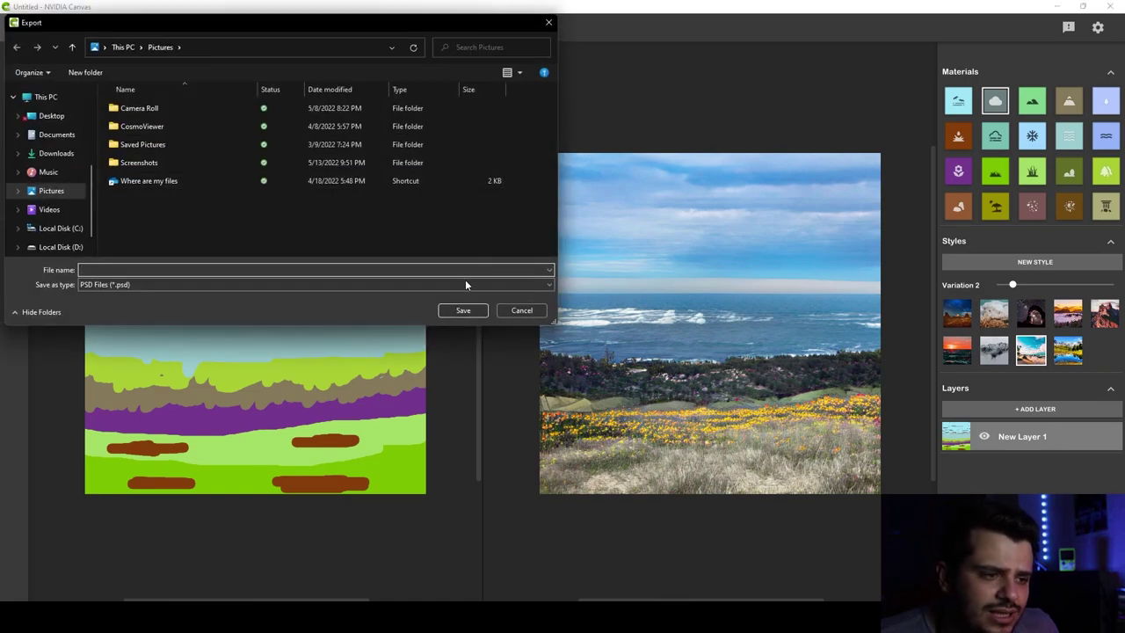
{"action": "left_click", "coordinate": [521, 312]}
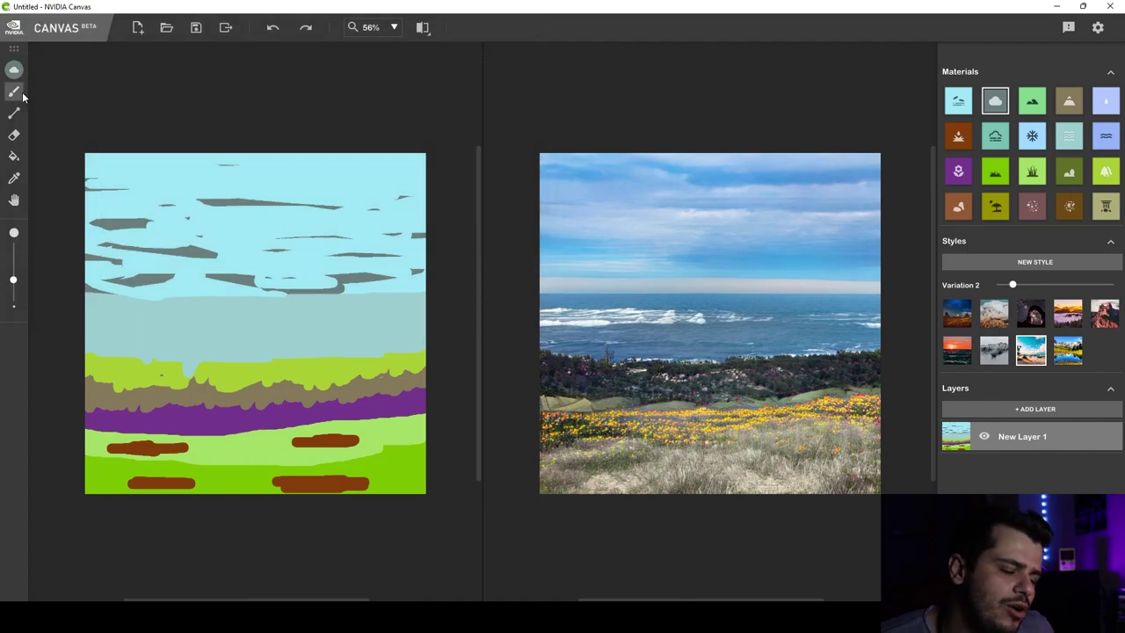